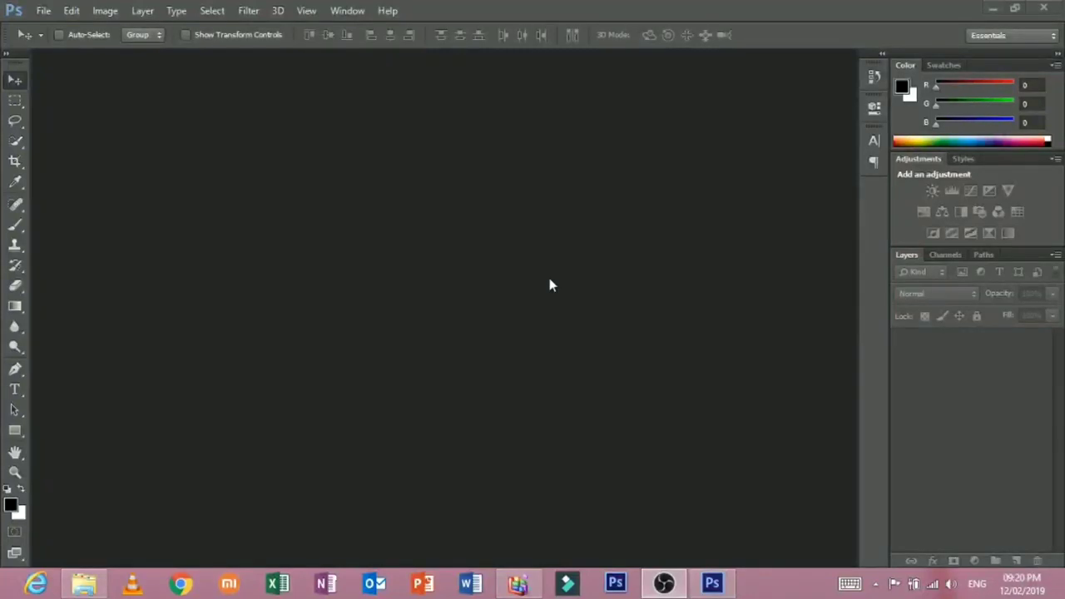
Create a new blank white document 1920 pixels wide by 1080 pixels high
click(43, 10)
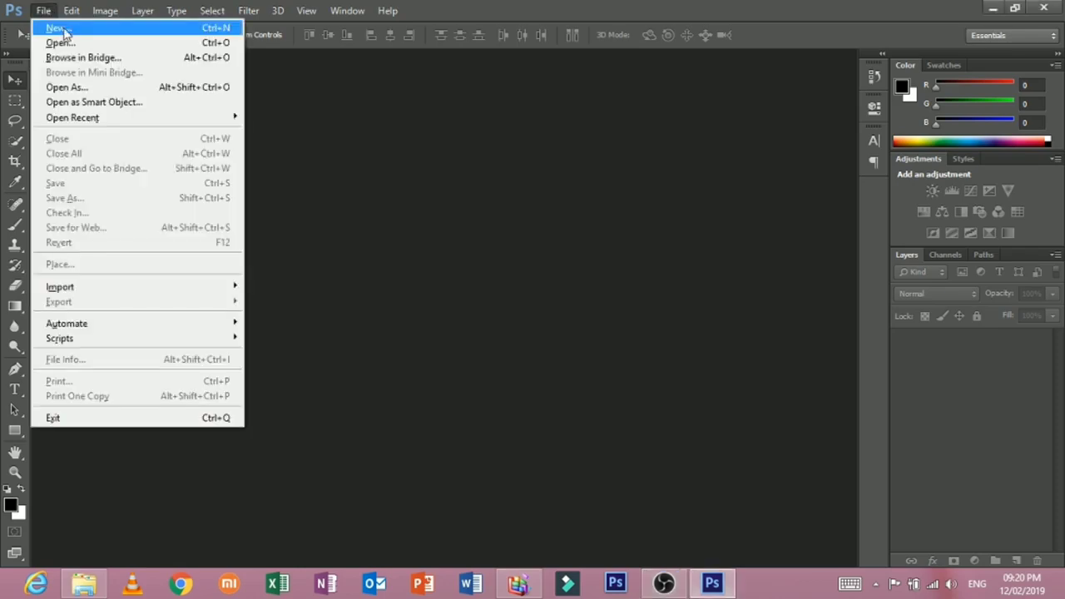
click(58, 29)
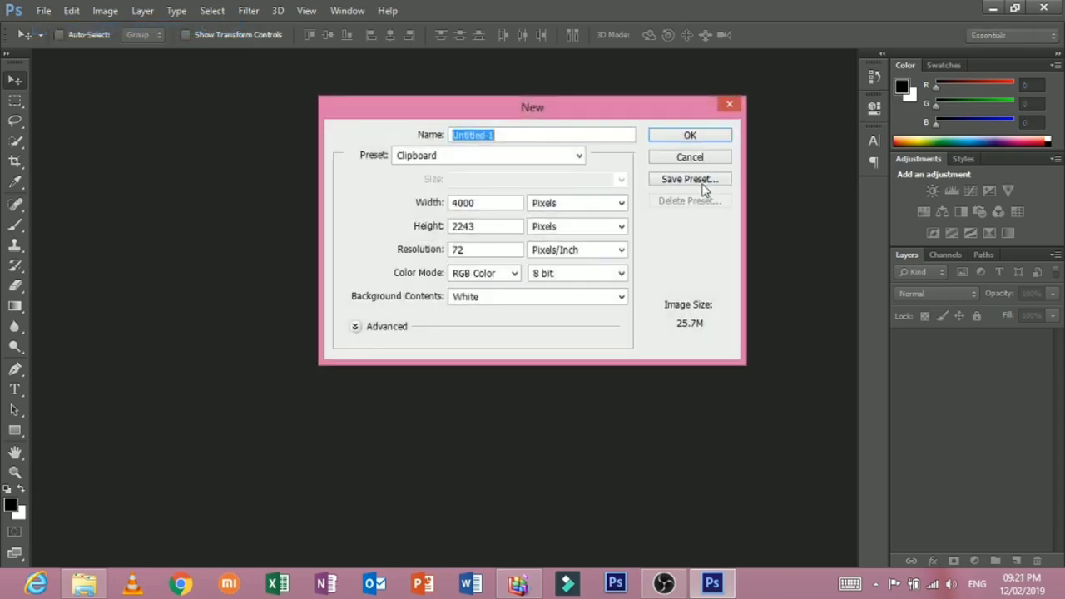
double_click(483, 202)
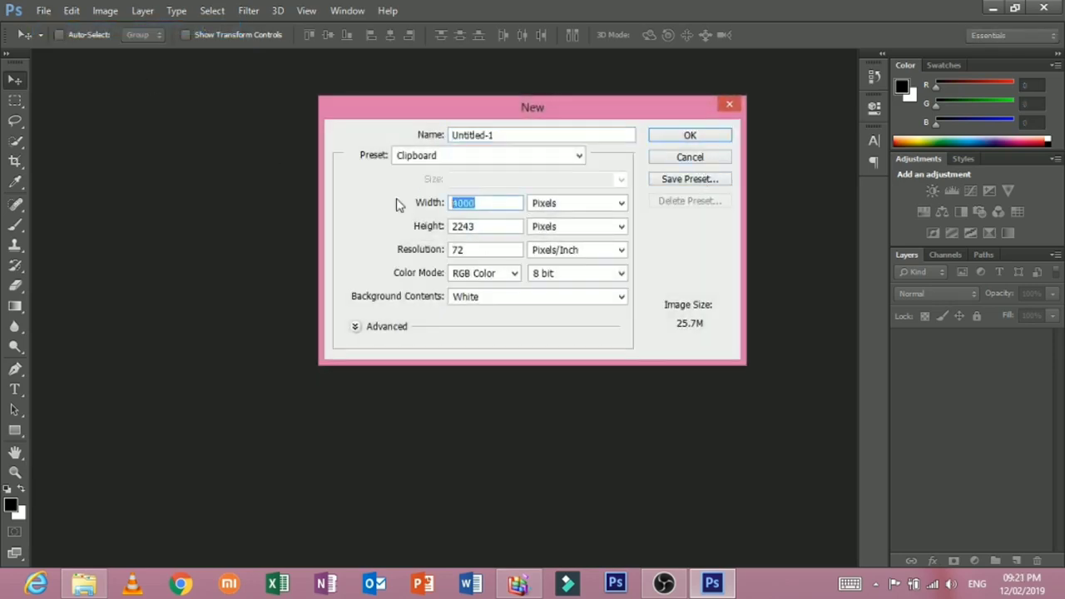
text(1080)
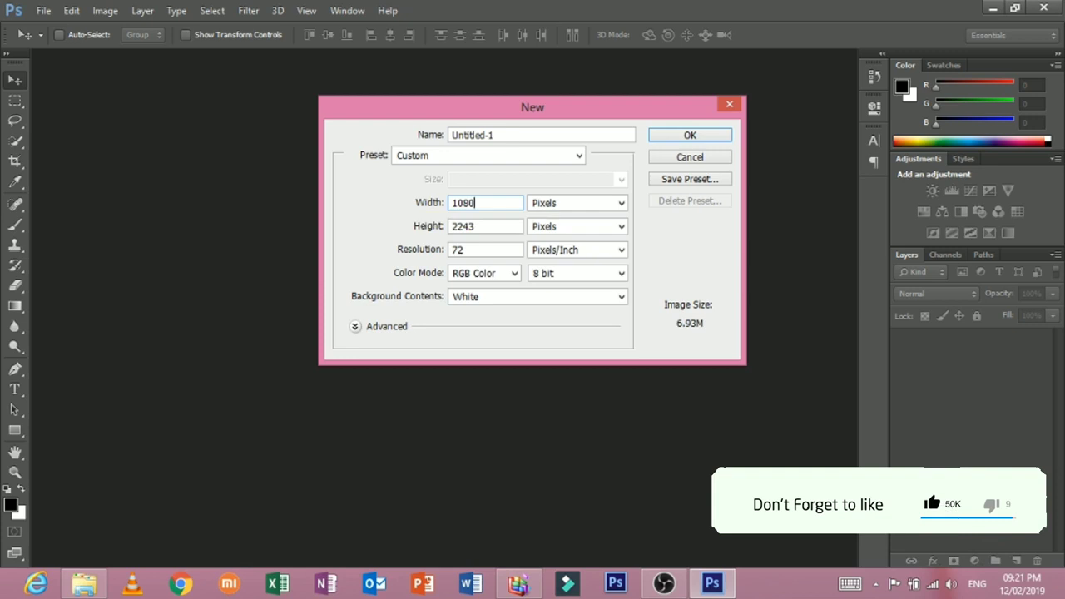
drag(488, 225, 434, 239)
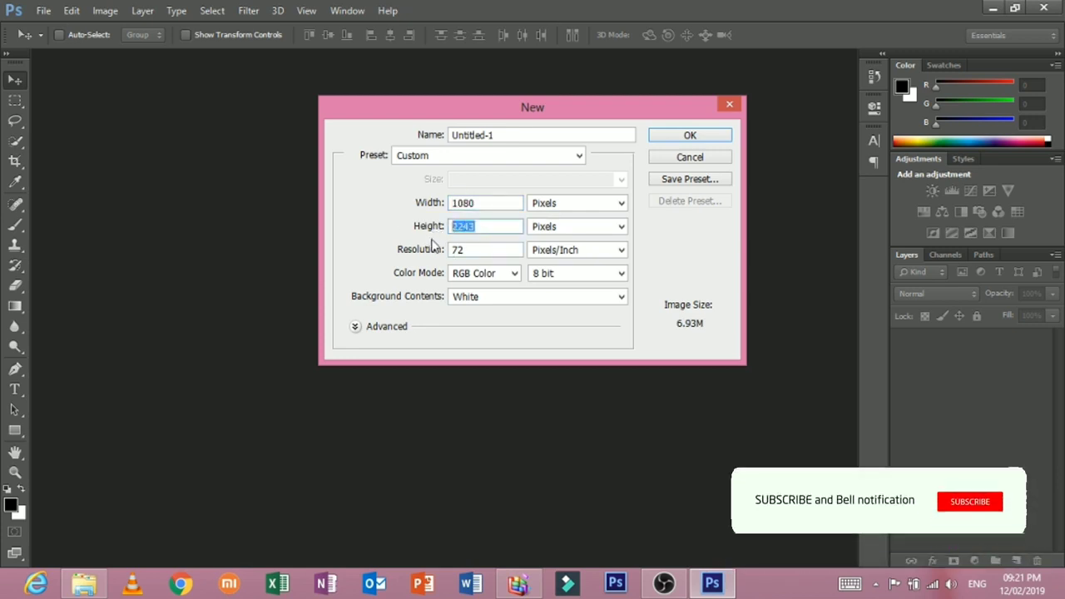
drag(481, 203, 446, 208)
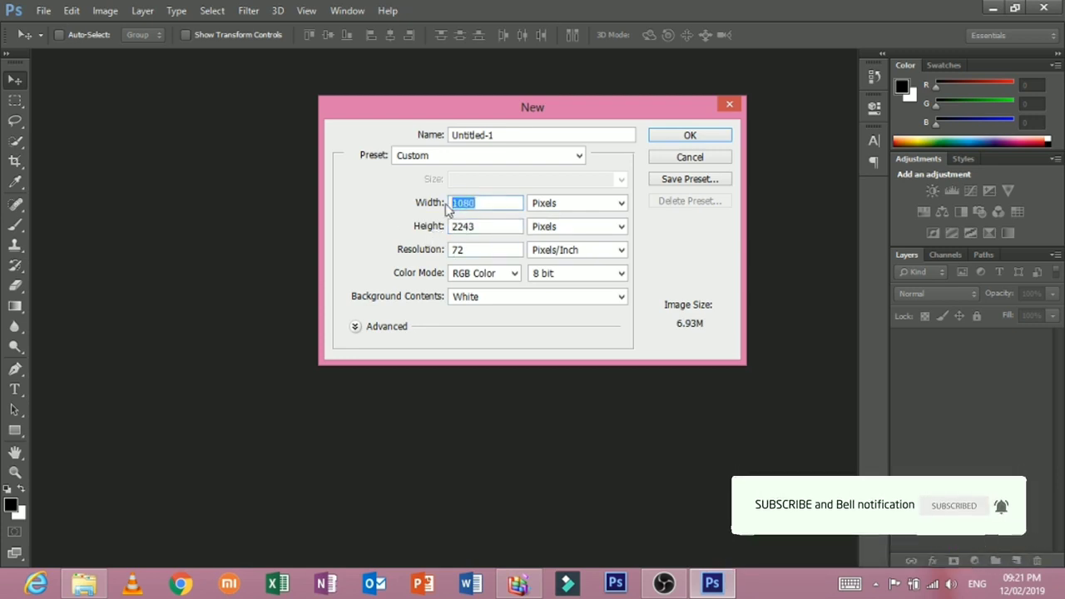
text(1920)
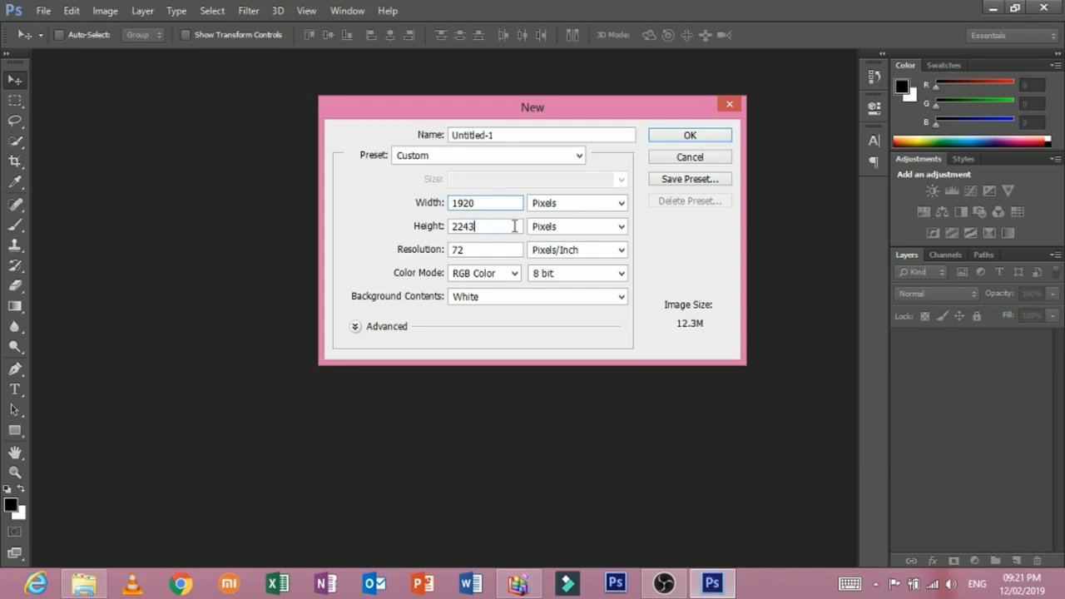
drag(515, 226, 386, 230)
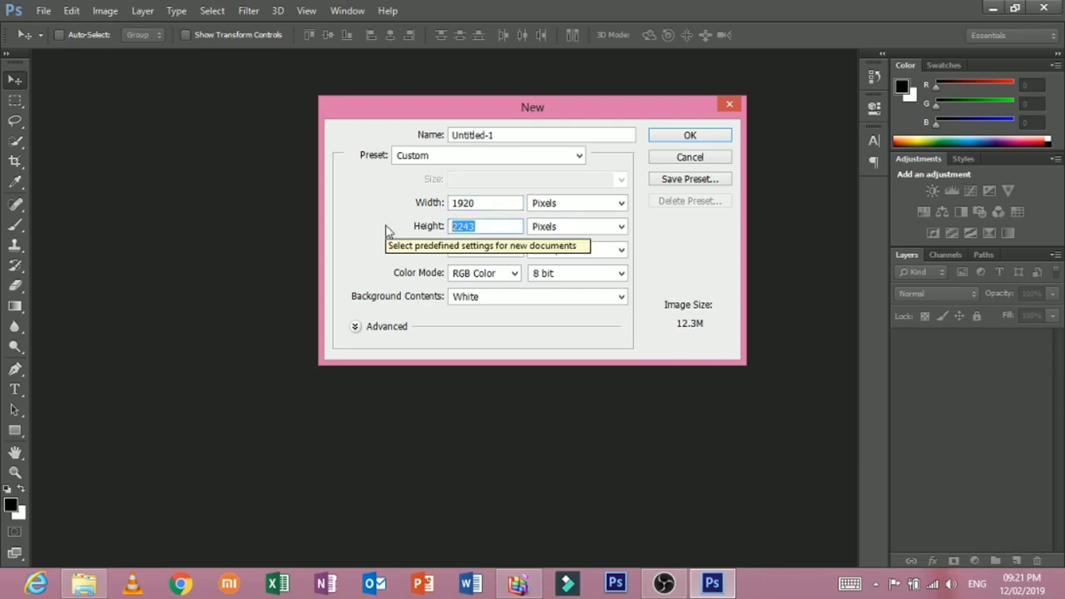
text(1080)
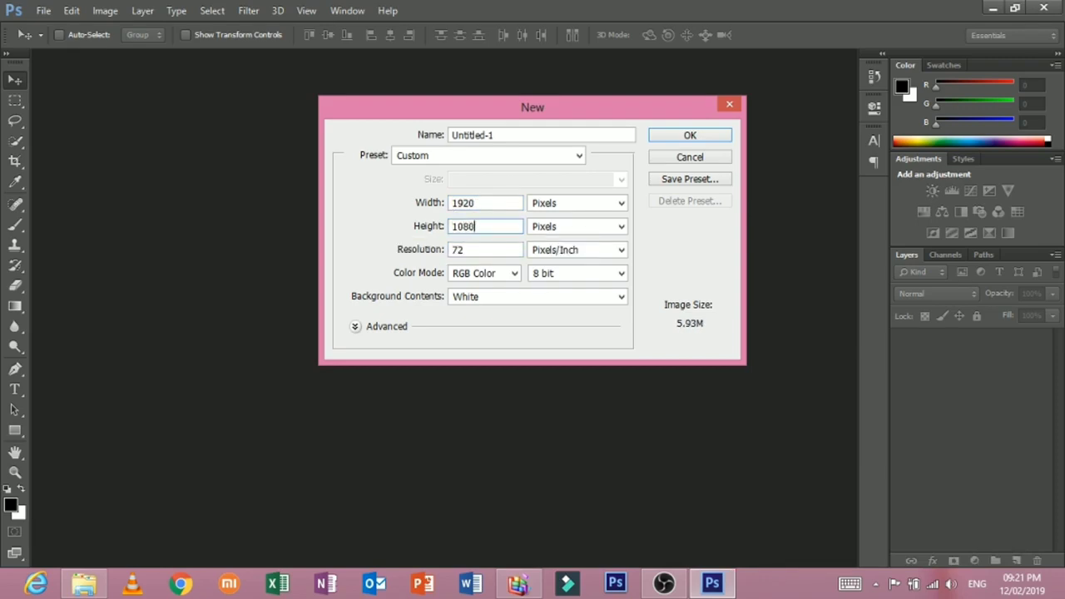
key(Return)
Open hero-alom-990x557.jpg, close the blank Untitled-1 document, and zoom out to see the photo
click(37, 10)
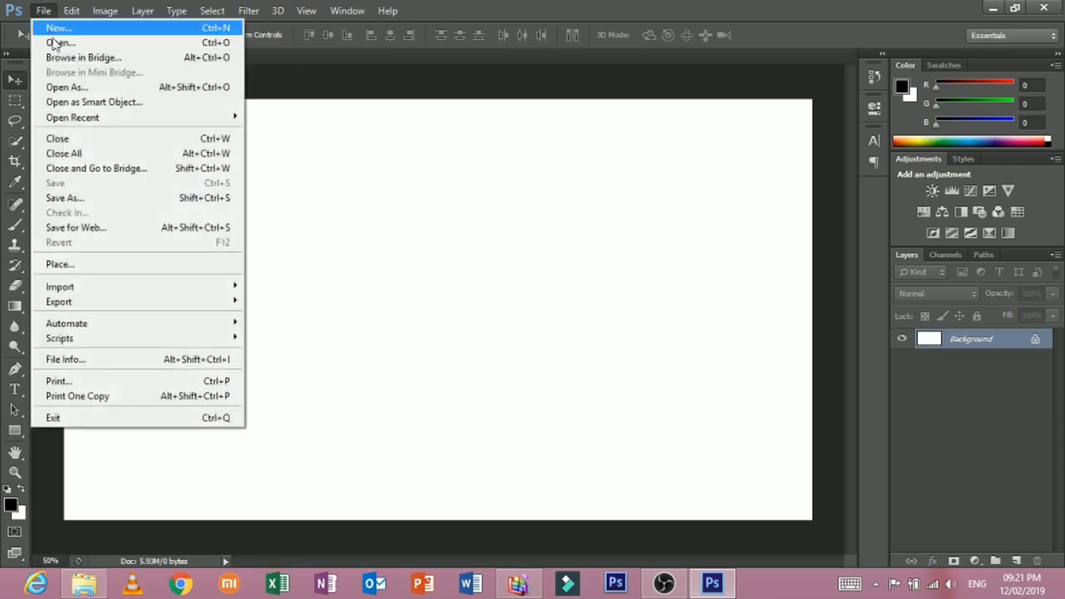
click(59, 45)
click(440, 412)
double_click(440, 411)
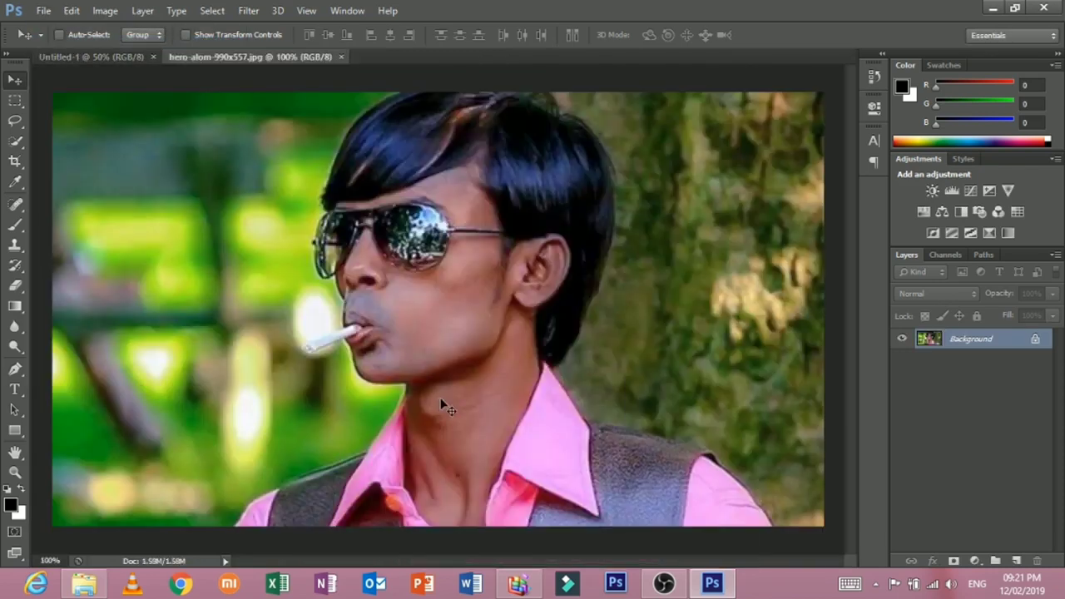
click(153, 56)
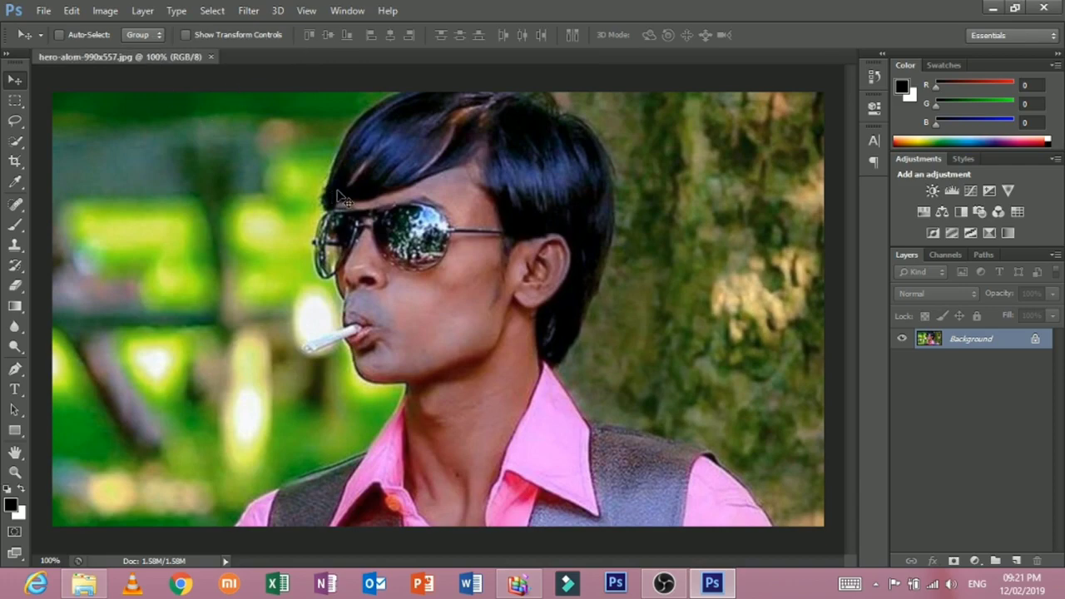
key(ctrl+minus)
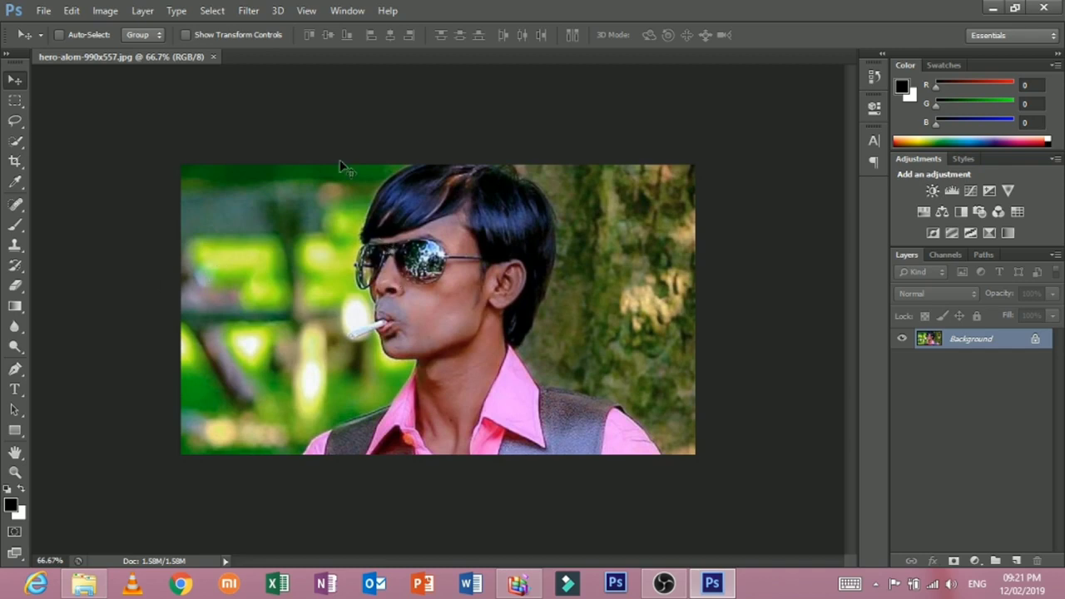
Add an empty Layer 1, dismissing the error from filtering the empty layer
click(142, 10)
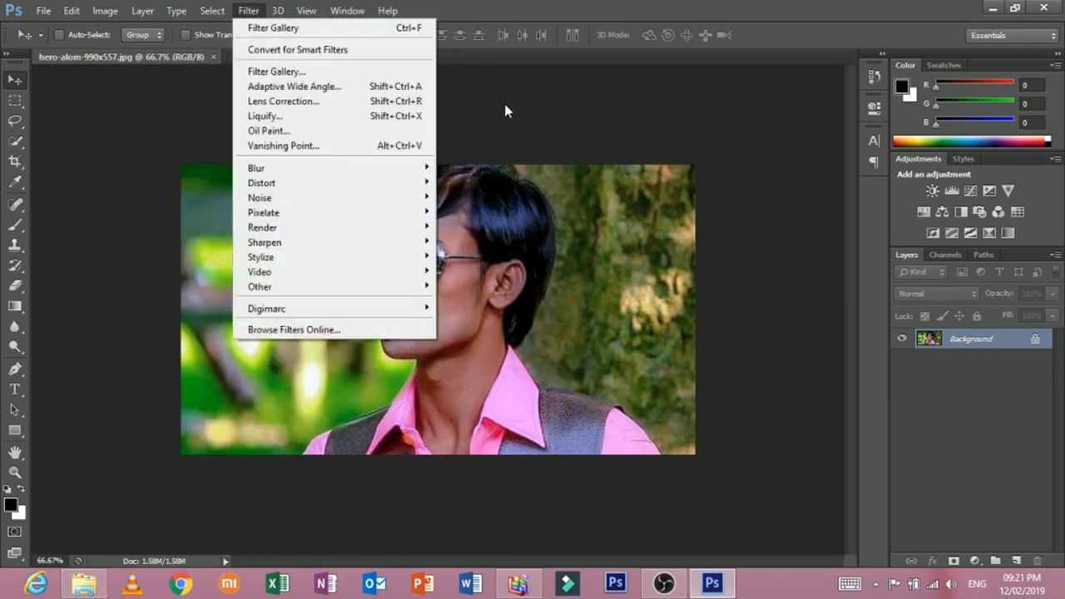
click(841, 304)
click(1015, 560)
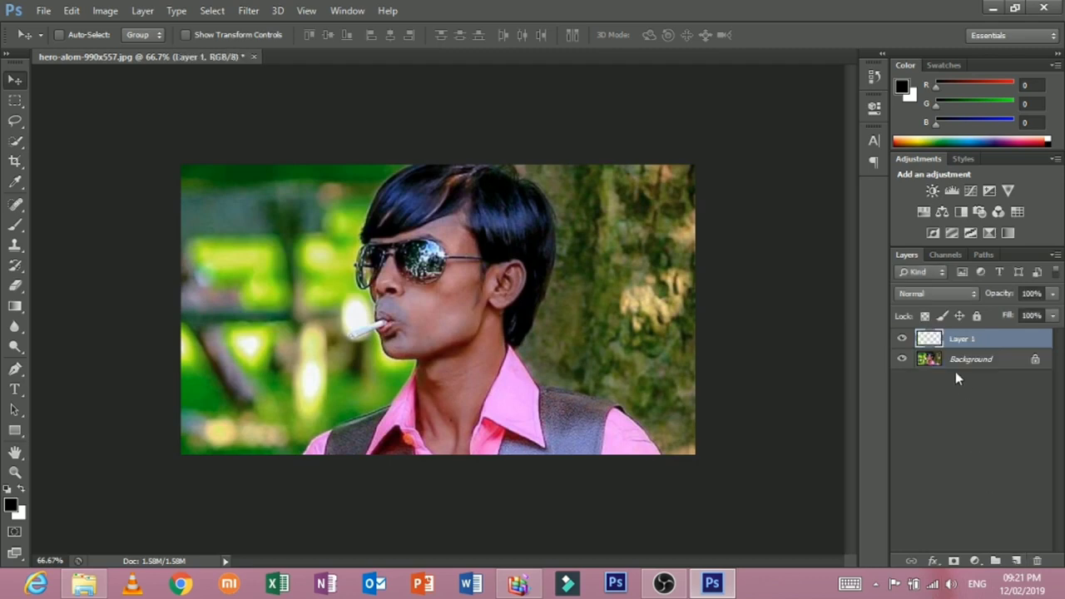
click(248, 10)
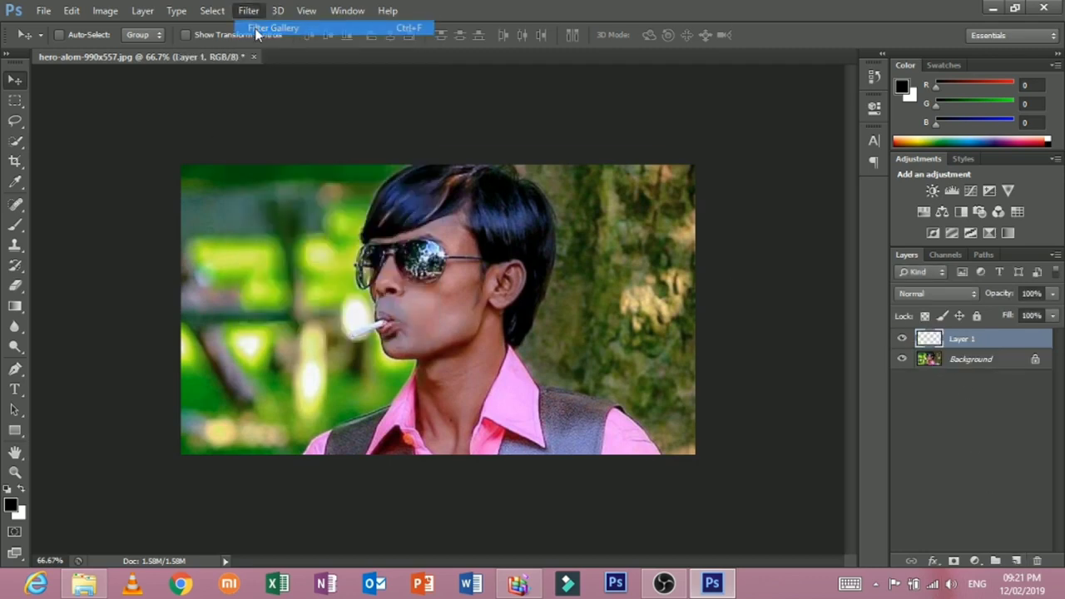
click(553, 240)
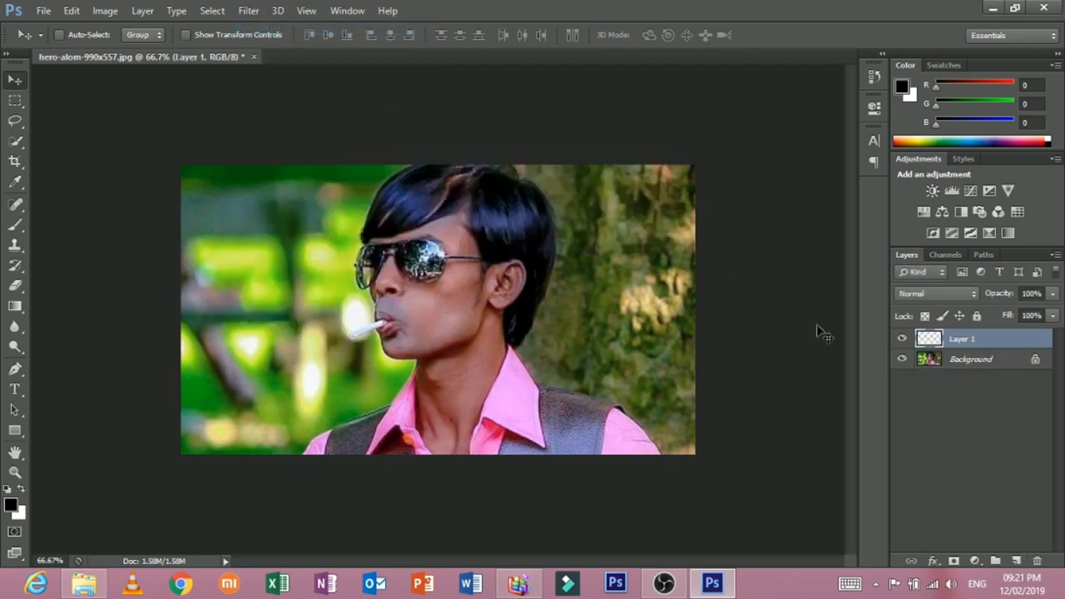
Reapply the last Filter Gallery effect twice to the Background layer for heavy grain
click(938, 367)
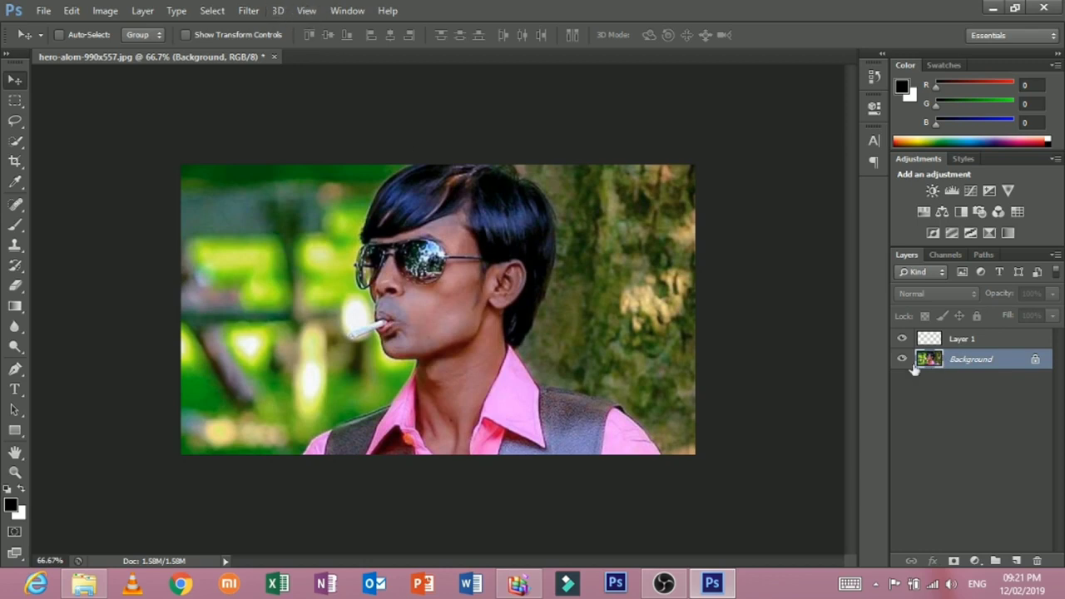
click(248, 10)
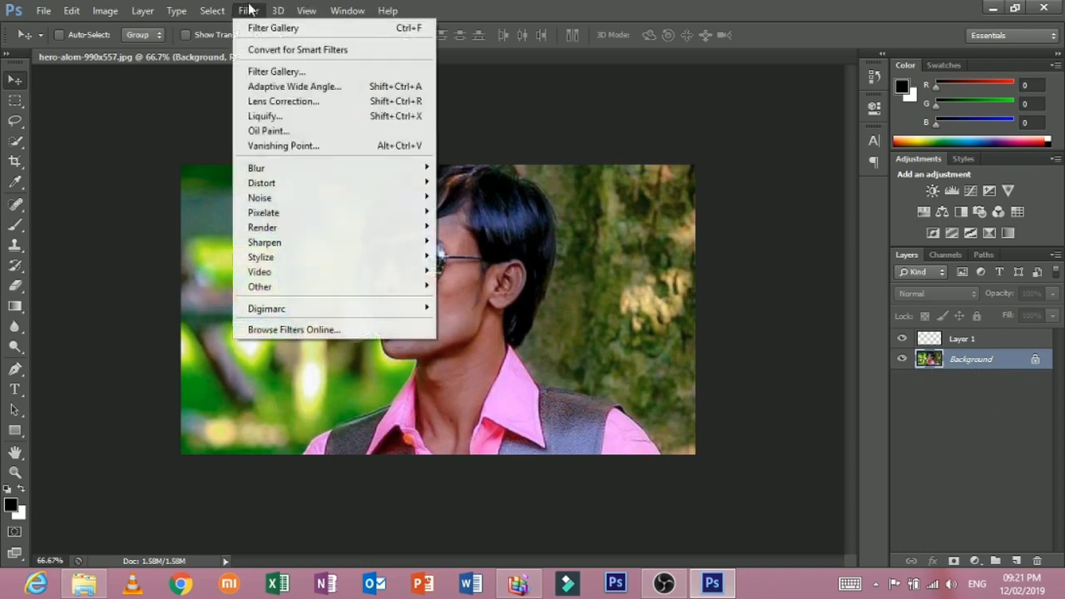
click(259, 26)
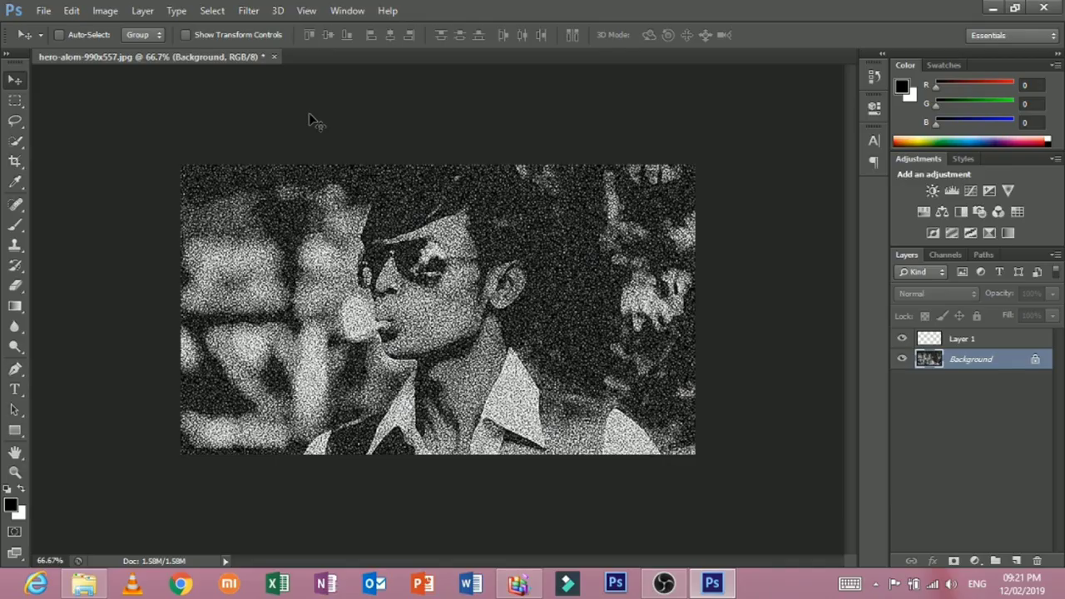
click(247, 10)
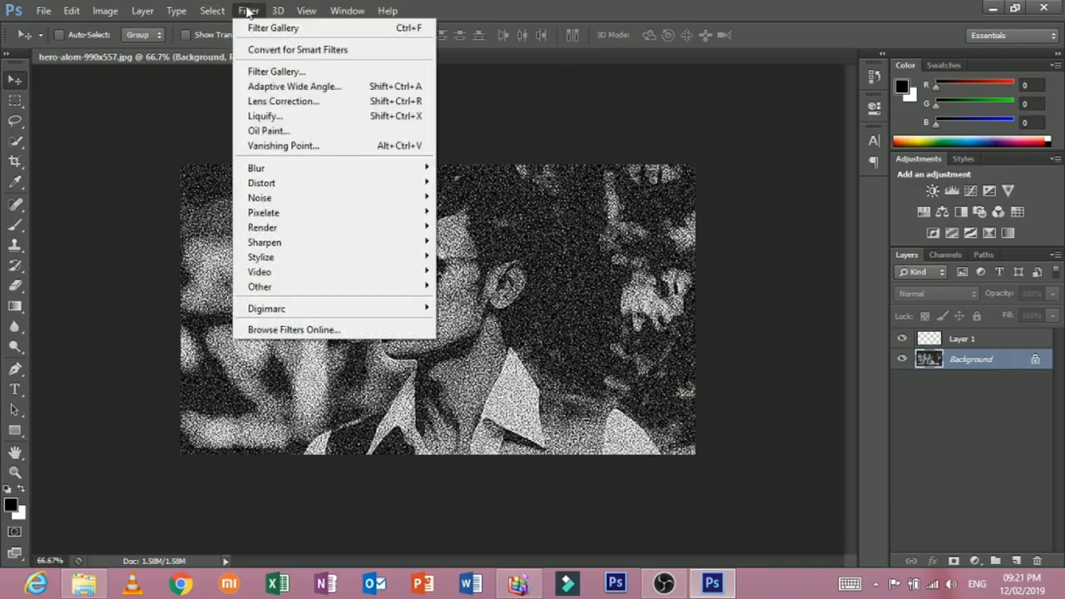
click(301, 28)
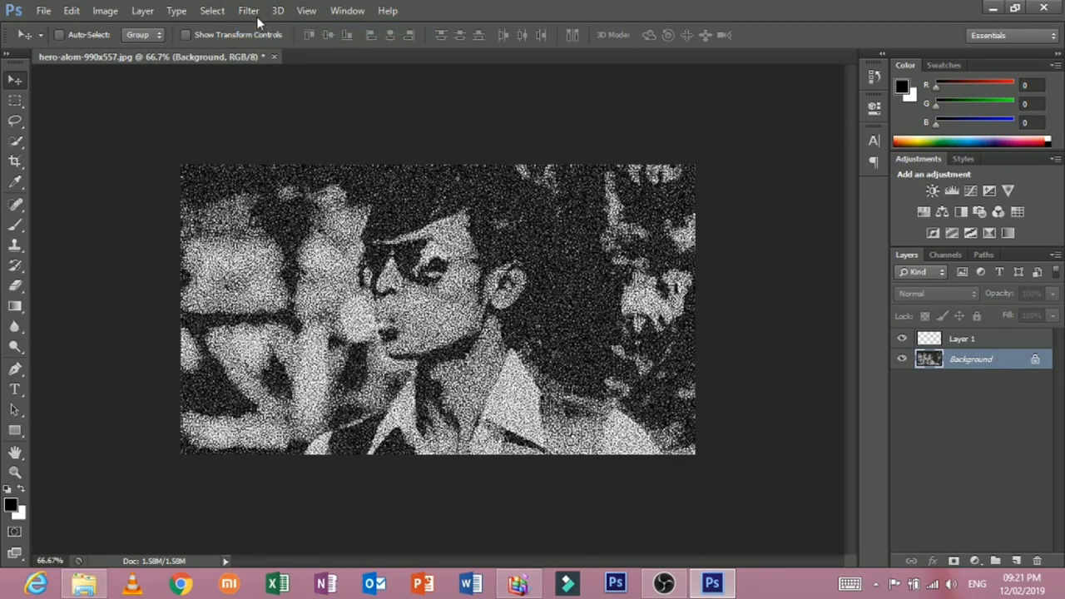
Apply Reticulation from the Filter Gallery, then step back in History to before the filters
click(248, 10)
click(296, 72)
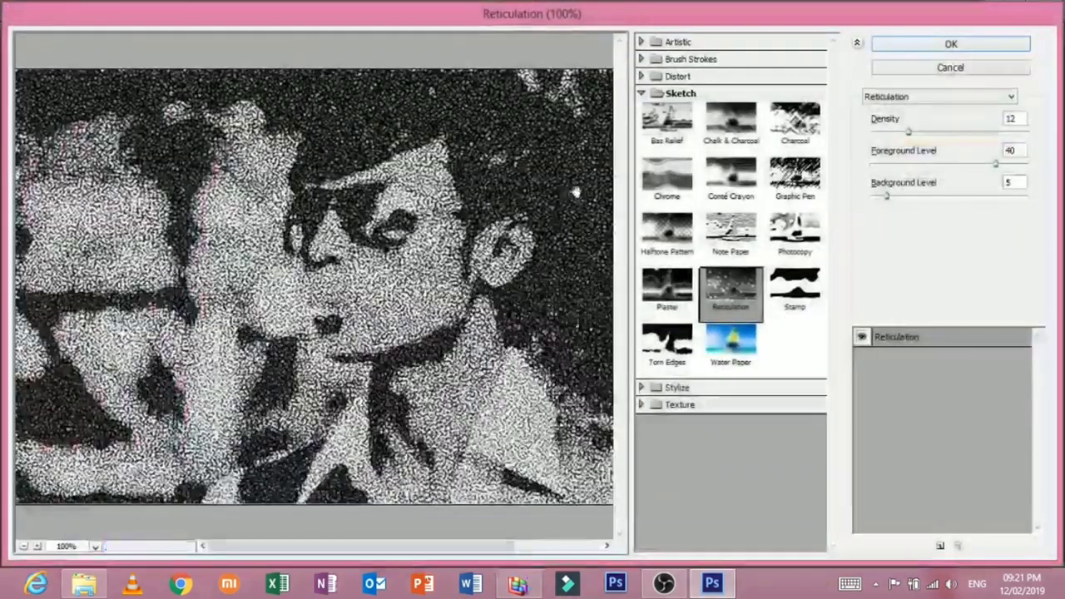
click(949, 44)
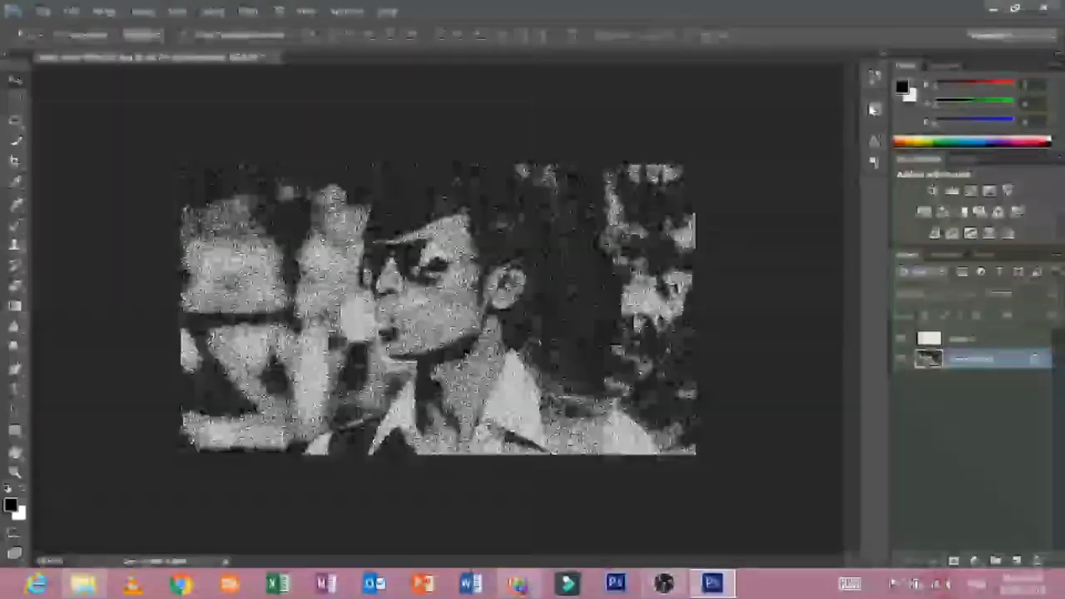
click(873, 77)
click(782, 90)
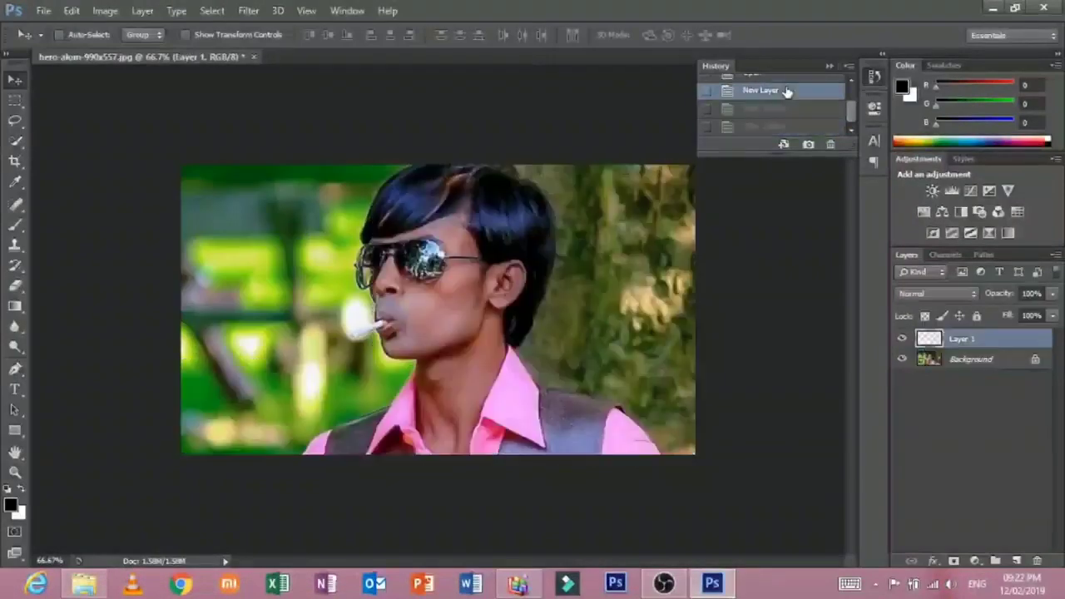
Delete the empty Layer 1 after a failed filter reapply, leaving only the Background
click(247, 12)
click(247, 11)
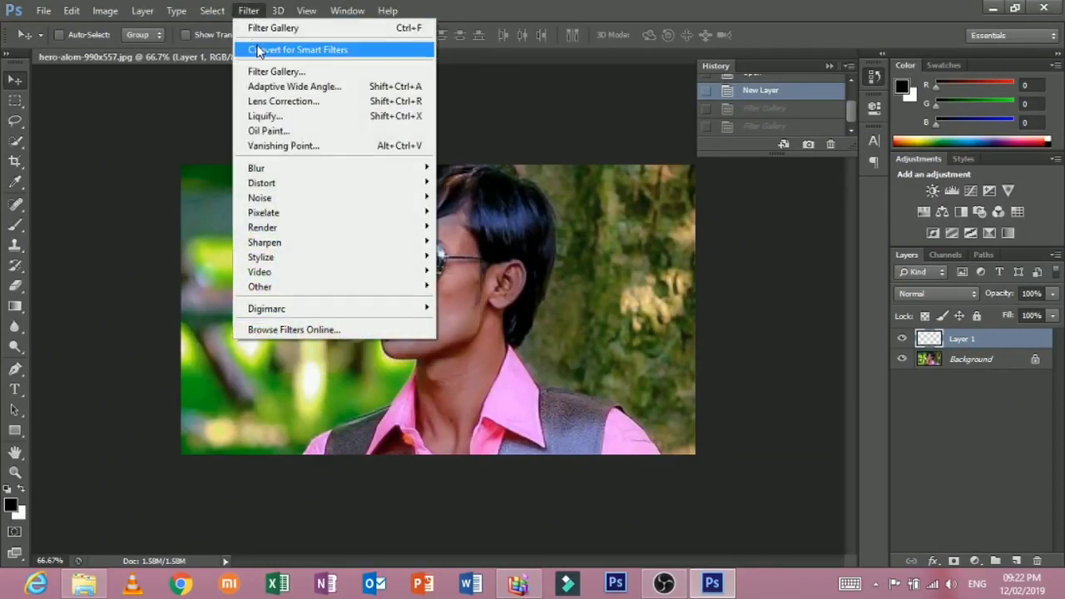
click(275, 27)
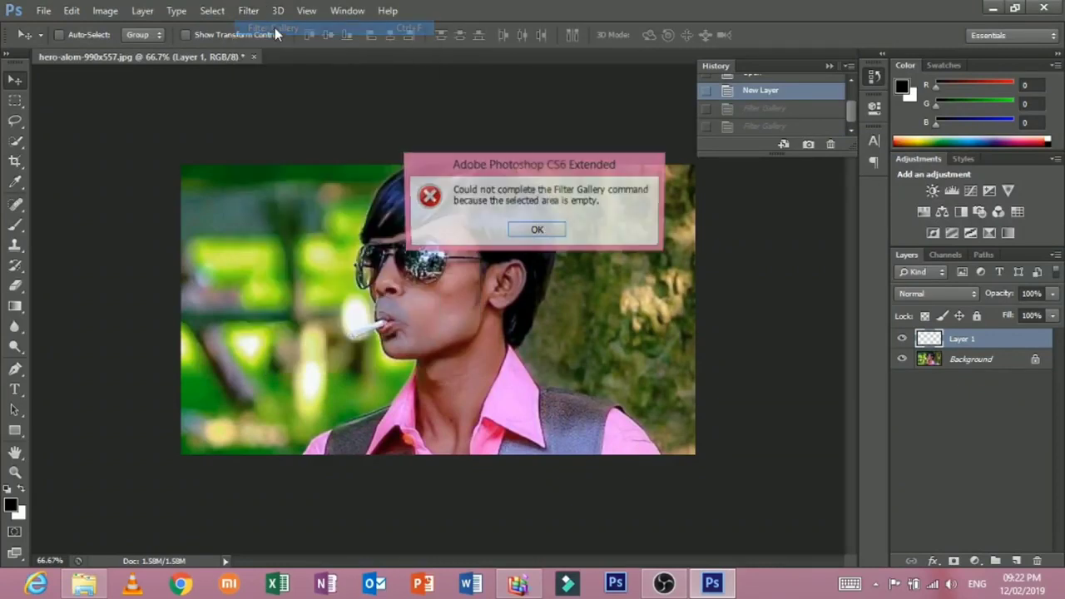
click(536, 231)
click(927, 360)
click(949, 341)
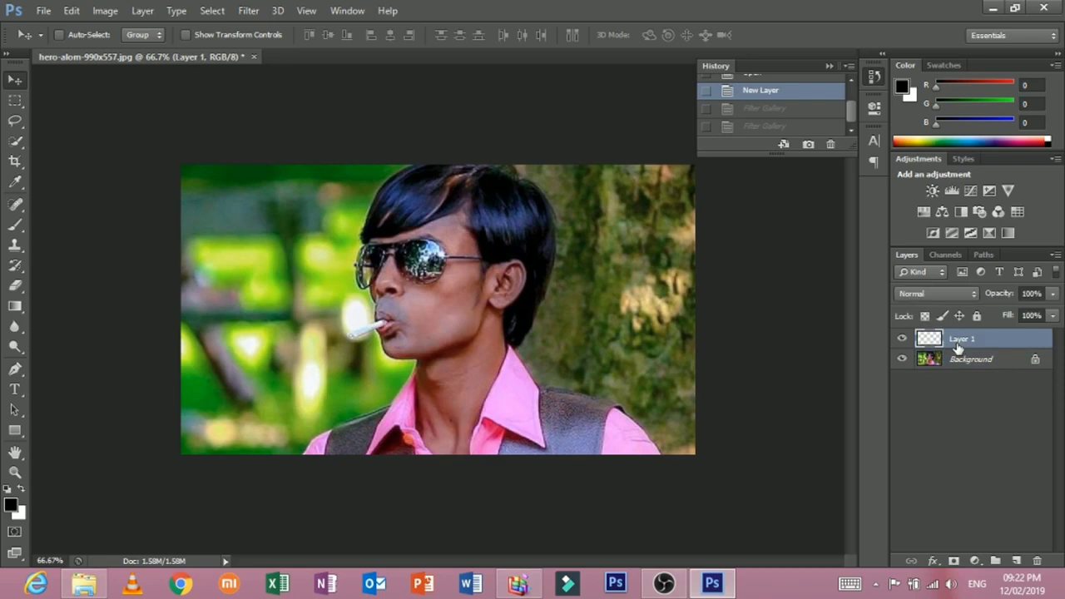
key(Delete)
Preview Colored Pencil with stroke width 20 in the Filter Gallery, fitting the portrait in the preview
click(248, 11)
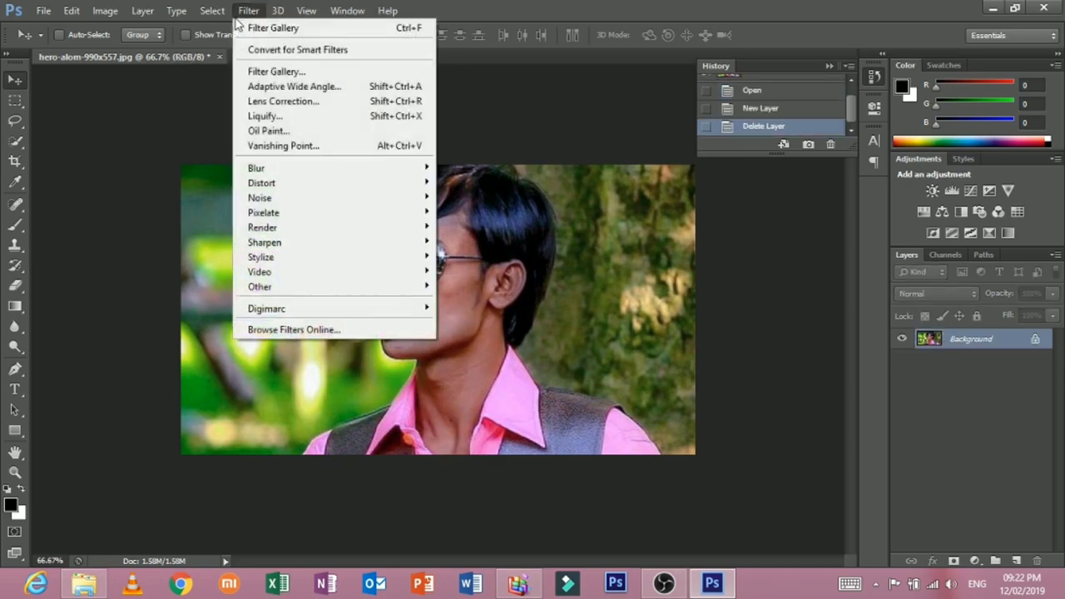
click(313, 76)
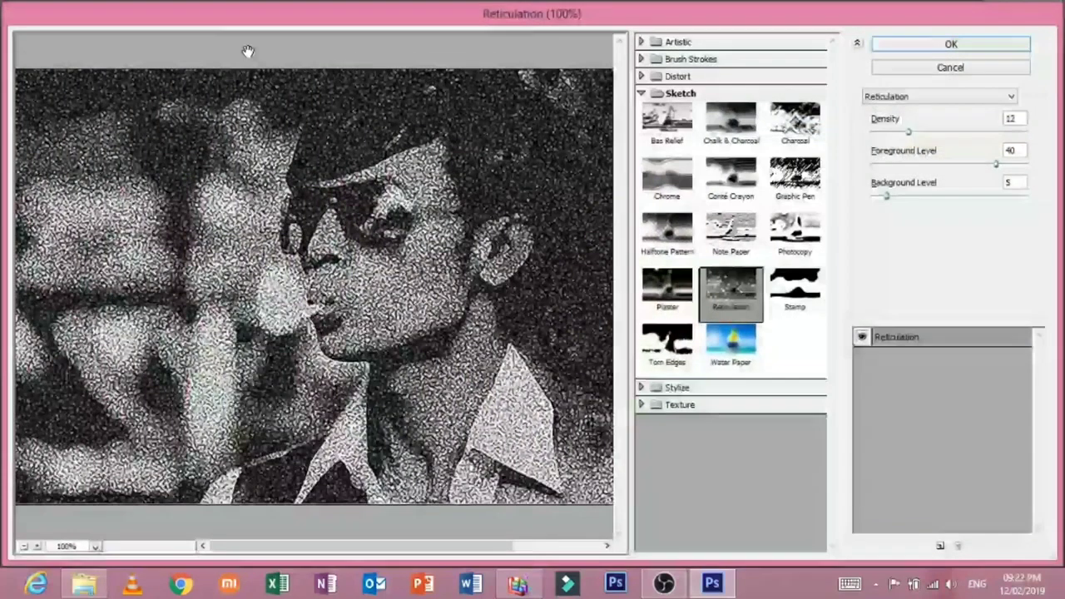
click(678, 41)
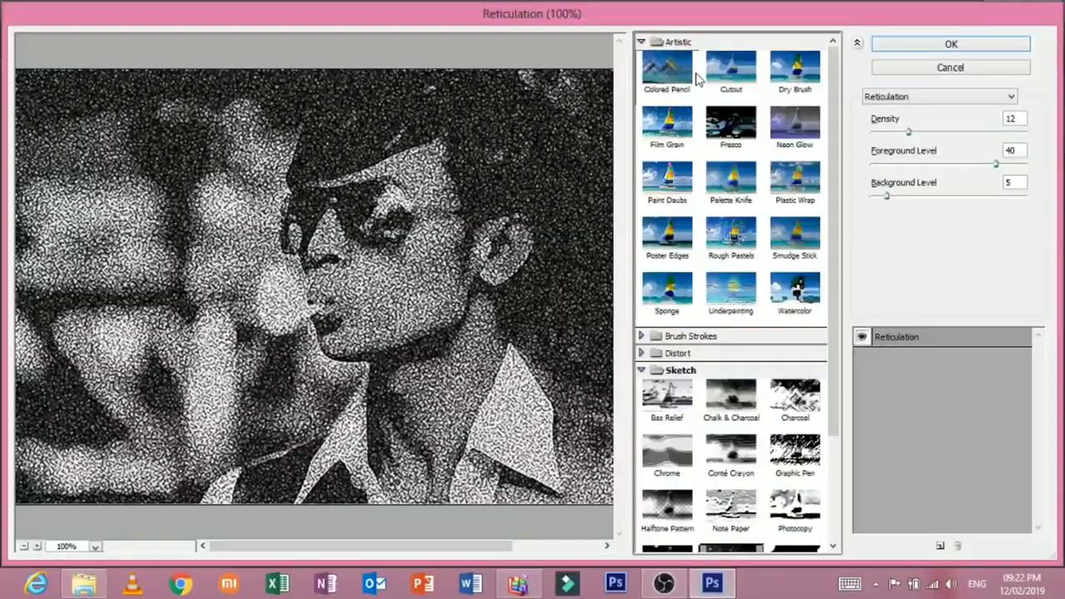
click(697, 84)
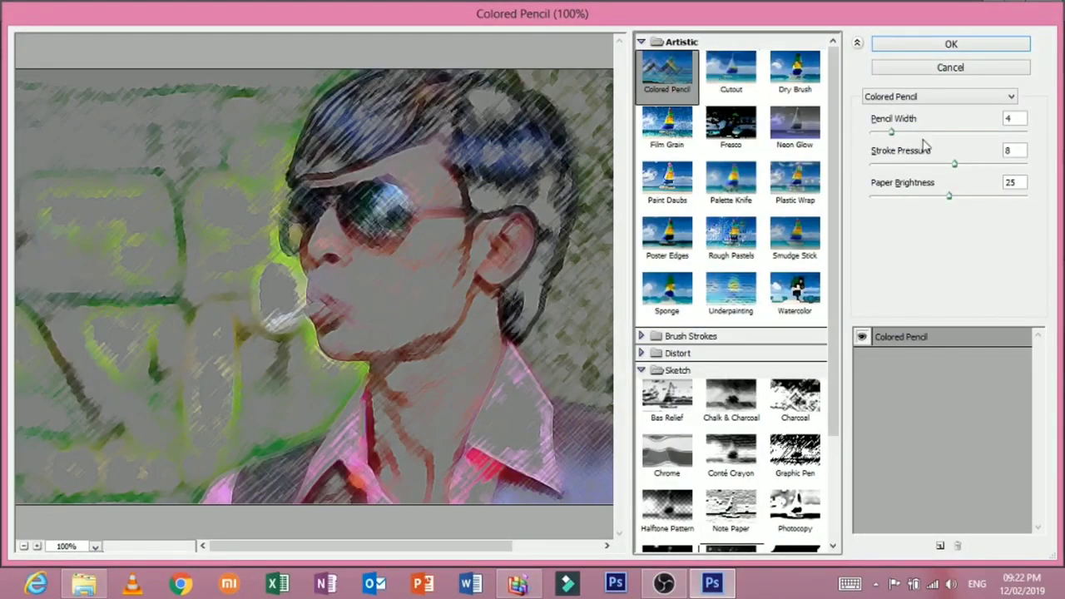
drag(892, 133, 1004, 143)
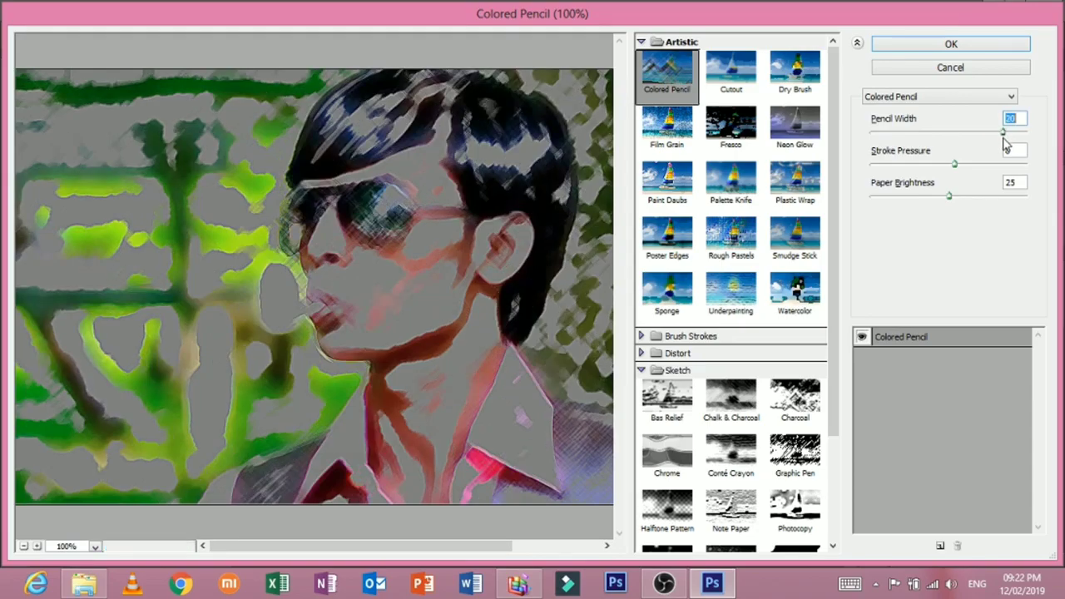
click(93, 547)
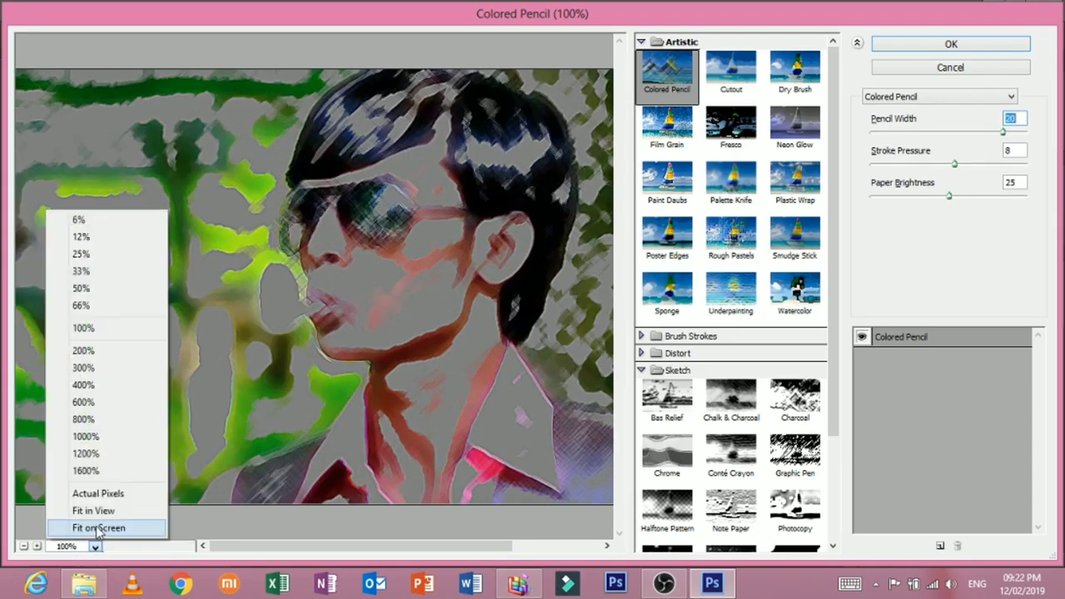
click(83, 526)
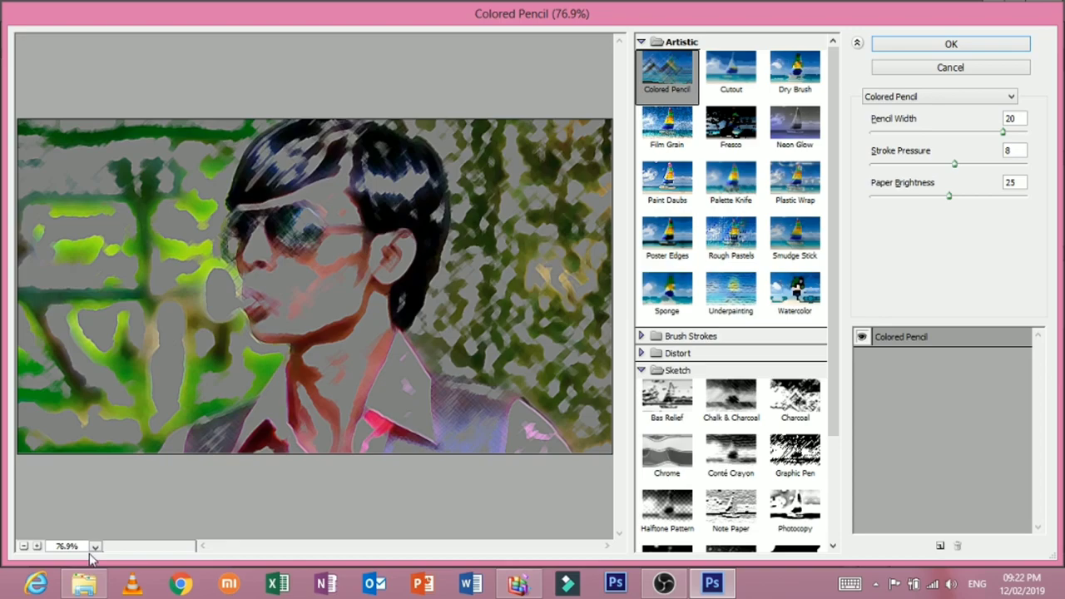
click(94, 547)
click(405, 143)
Preview Fresco, Neon Glow, Plastic Wrap, Palette Knife and Paint Daubs, enlarging the Paint Daubs brush
click(747, 136)
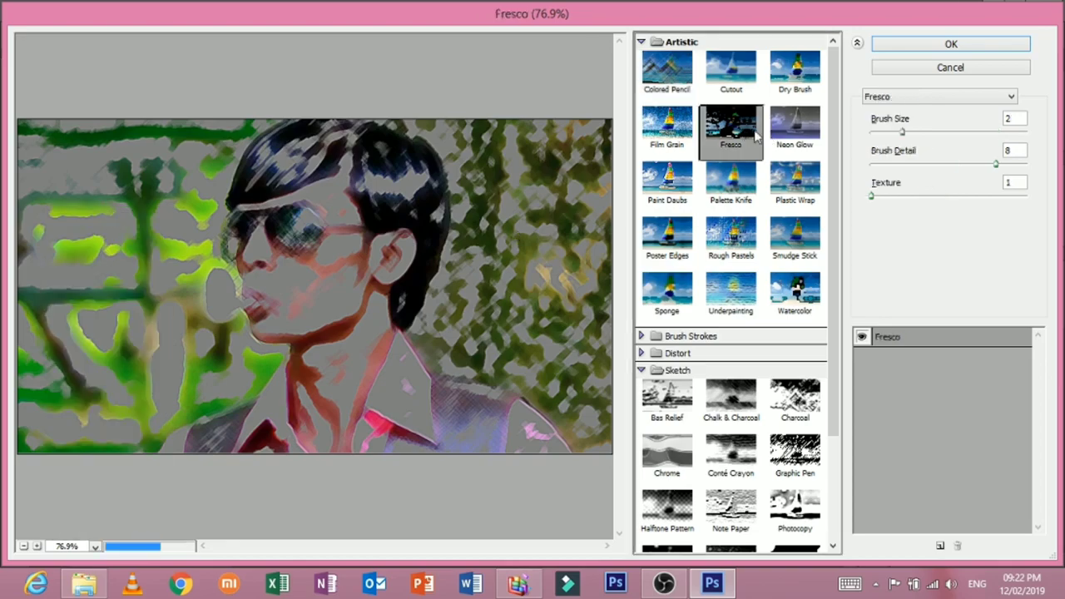
click(794, 125)
click(795, 179)
click(743, 191)
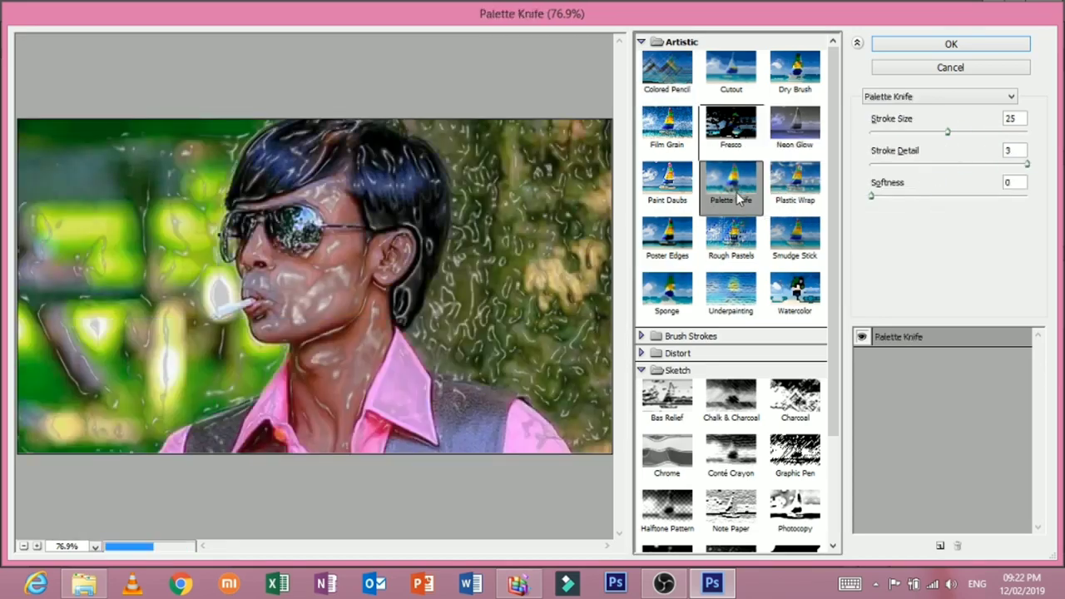
click(670, 181)
click(724, 196)
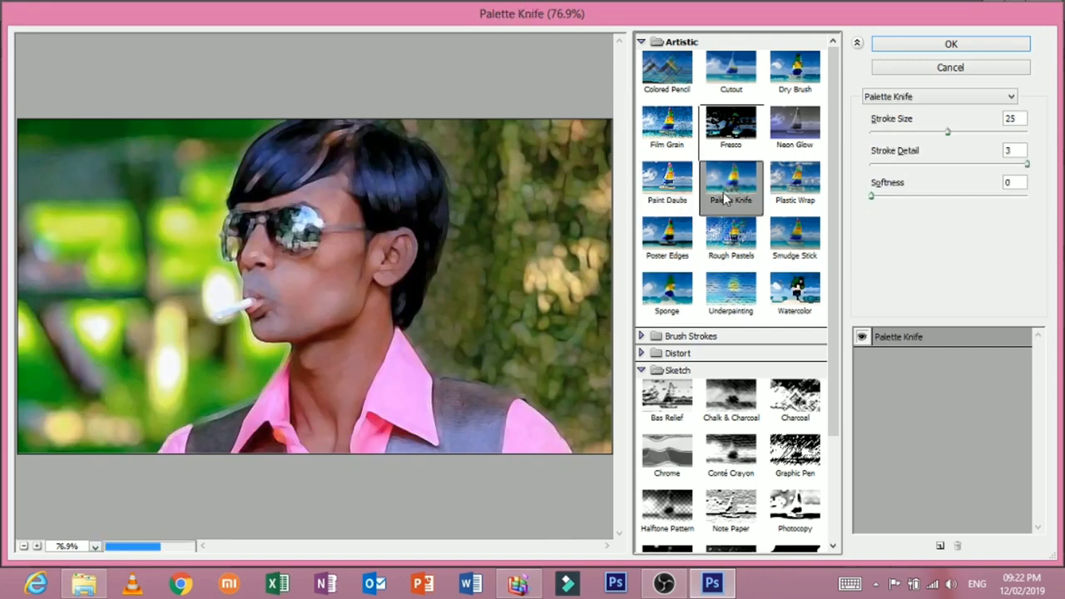
click(667, 179)
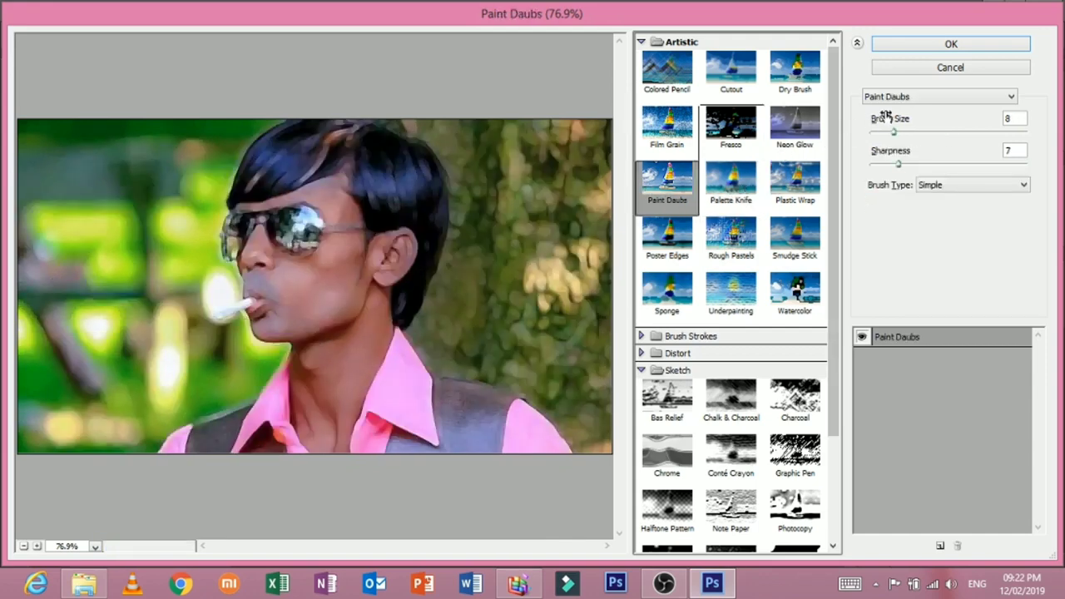
mouse_move(894, 131)
mouse_down()
mouse_move(991, 136)
mouse_move(956, 136)
mouse_up()
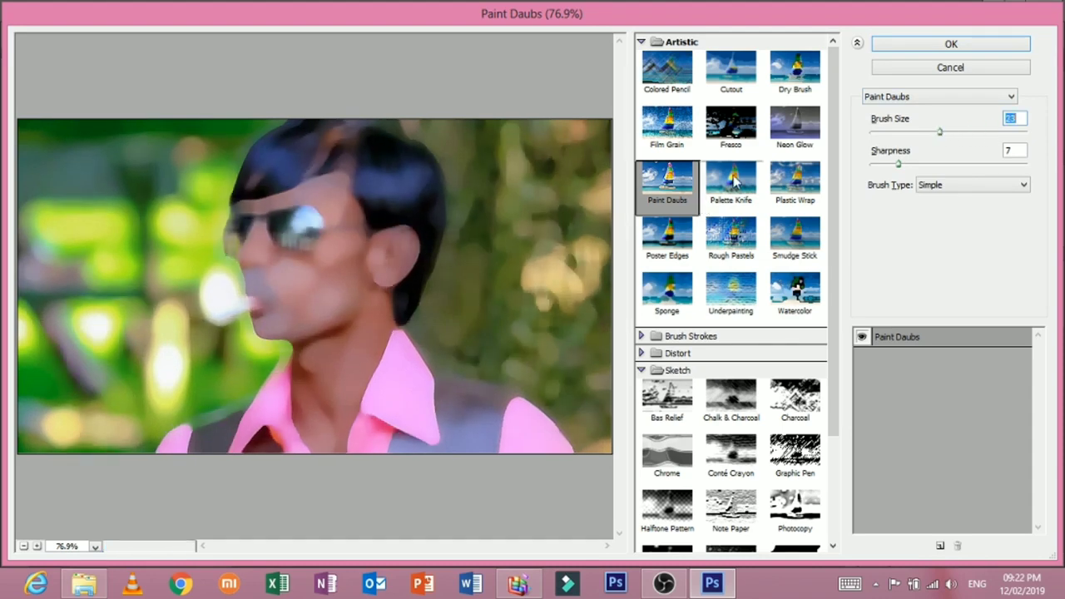
Preview Palette Knife, Plastic Wrap, Poster Edges, Rough Pastels, Smudge Stick, Sponge, Underpainting and Watercolor
click(731, 179)
click(795, 181)
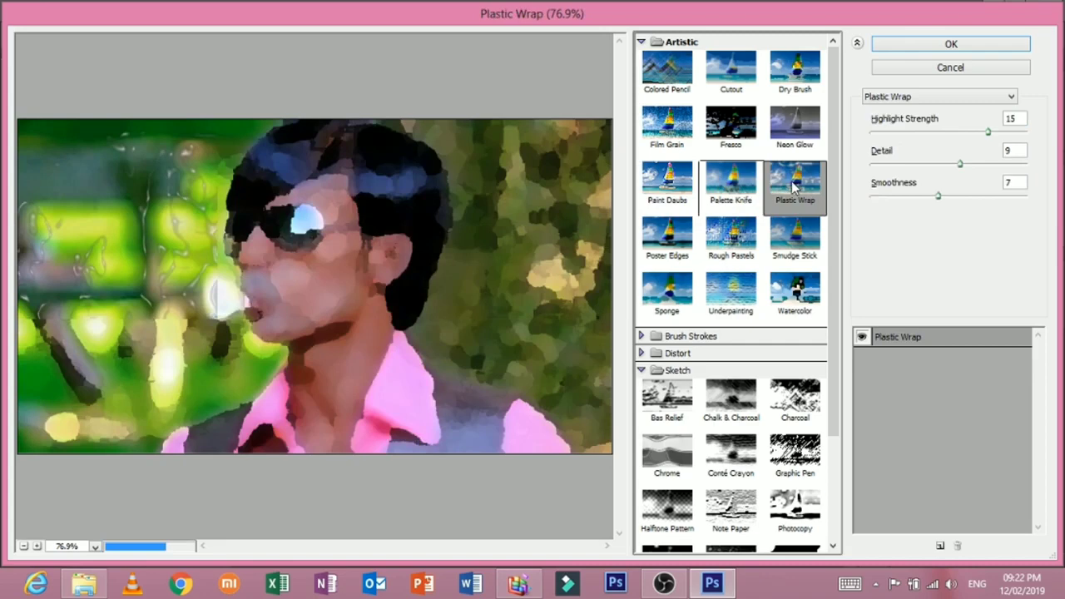
click(670, 242)
click(731, 237)
click(795, 238)
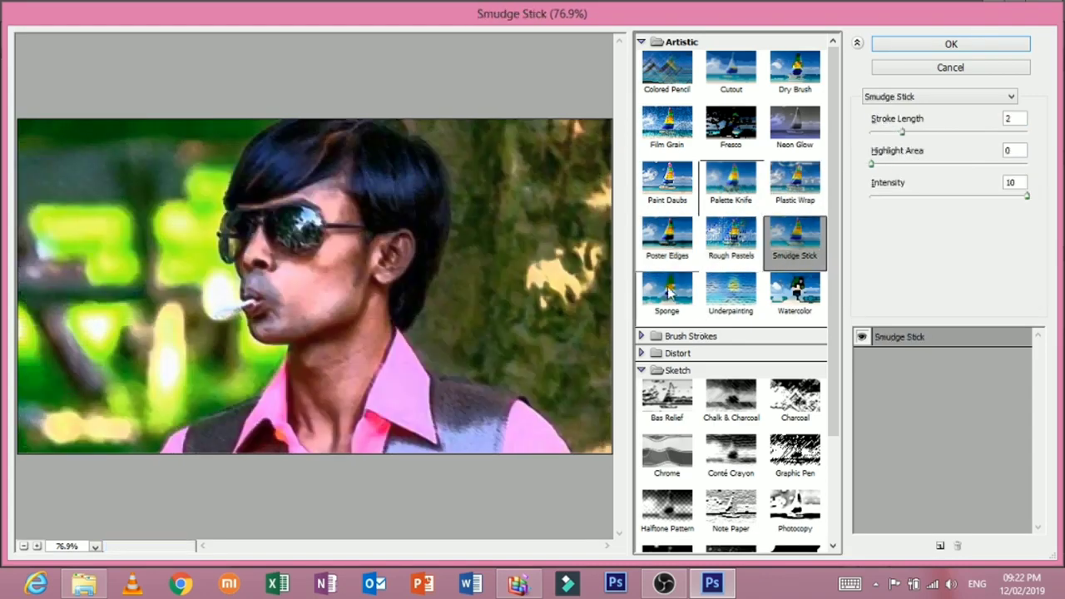
click(672, 292)
click(730, 291)
click(795, 292)
scroll(732, 275, down, 3)
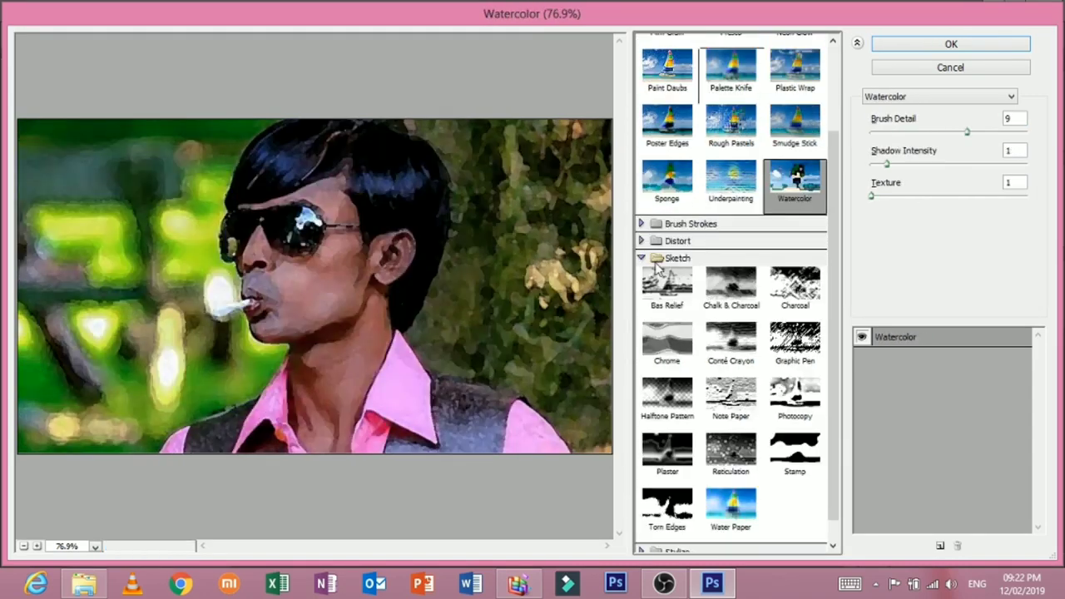
Preview the Brush Strokes filters: Accented Edges, Angled Strokes, Crosshatch, Dark Strokes, Ink Outlines, Spatter, Sumi-e, Sprayed Strokes
click(682, 224)
click(667, 249)
click(731, 250)
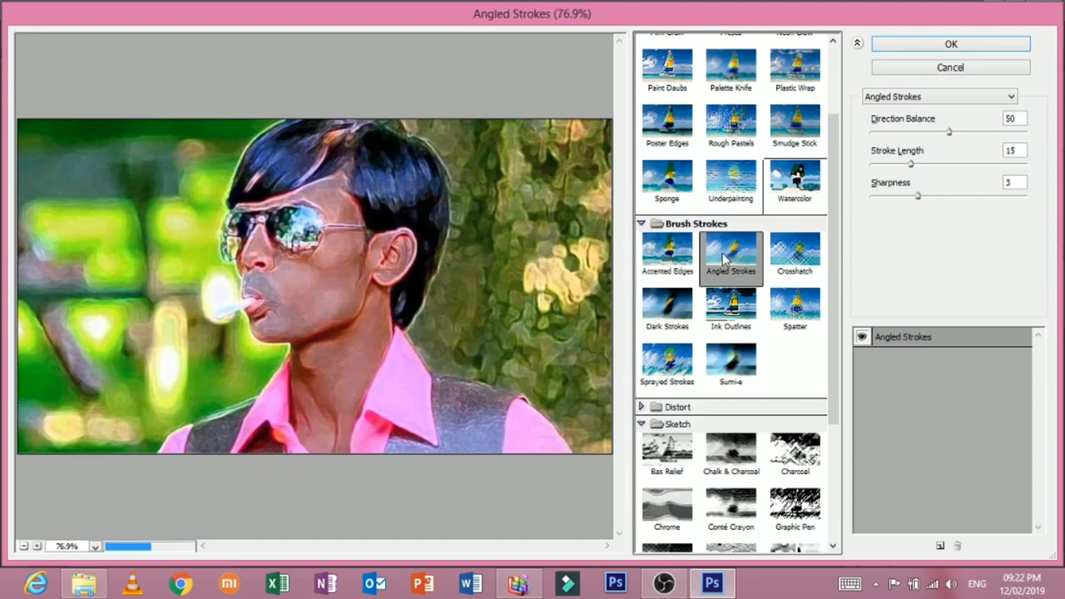
click(794, 249)
click(666, 306)
click(731, 306)
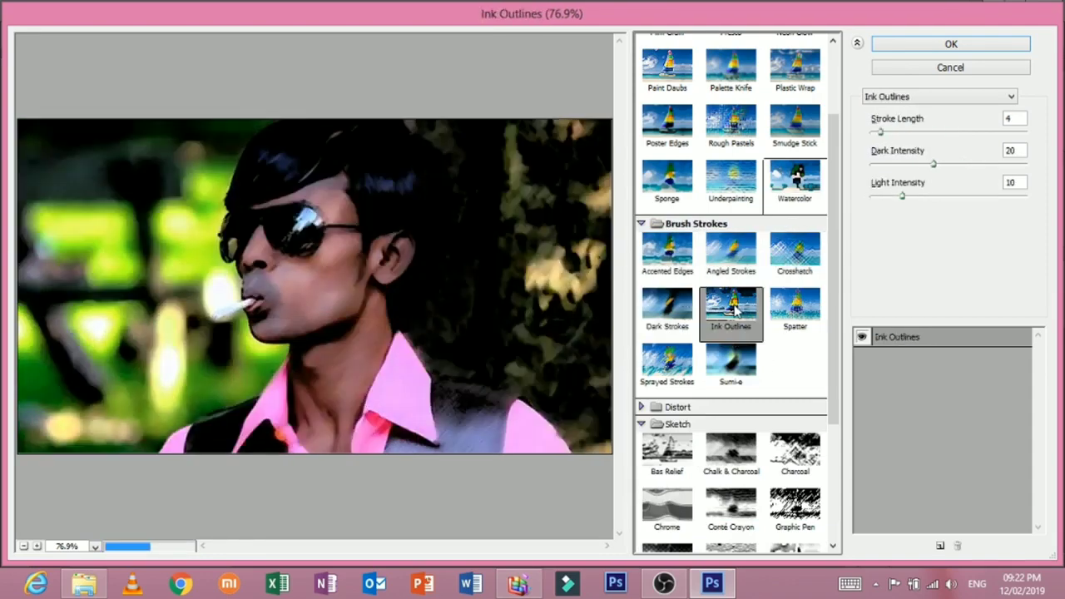
click(795, 307)
click(730, 362)
click(666, 362)
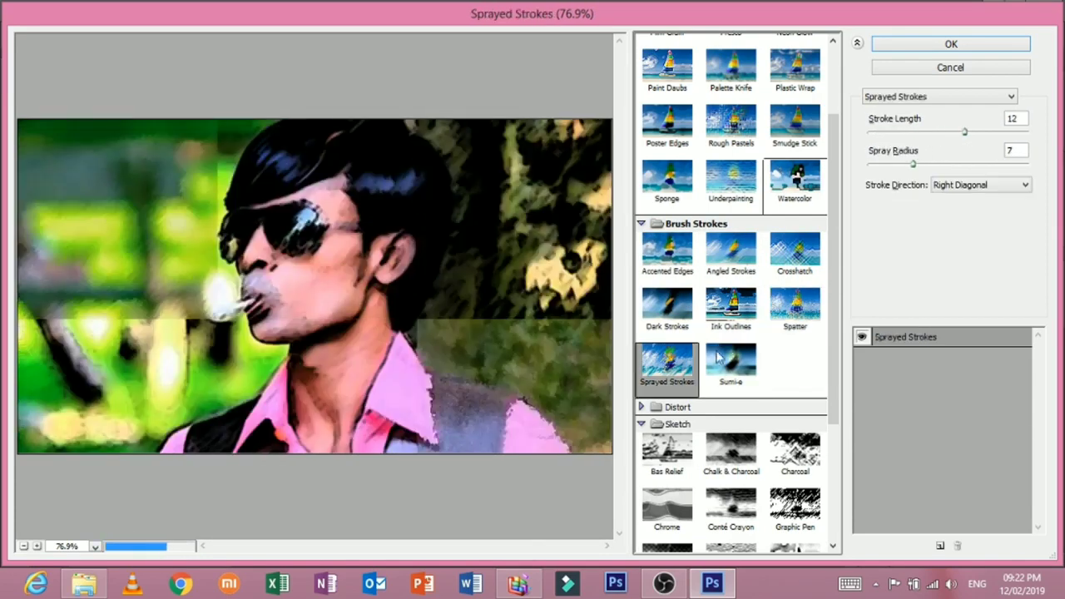
scroll(698, 412, down, 2)
Preview the Distort filters Glass and Ocean Ripple
click(681, 332)
click(730, 359)
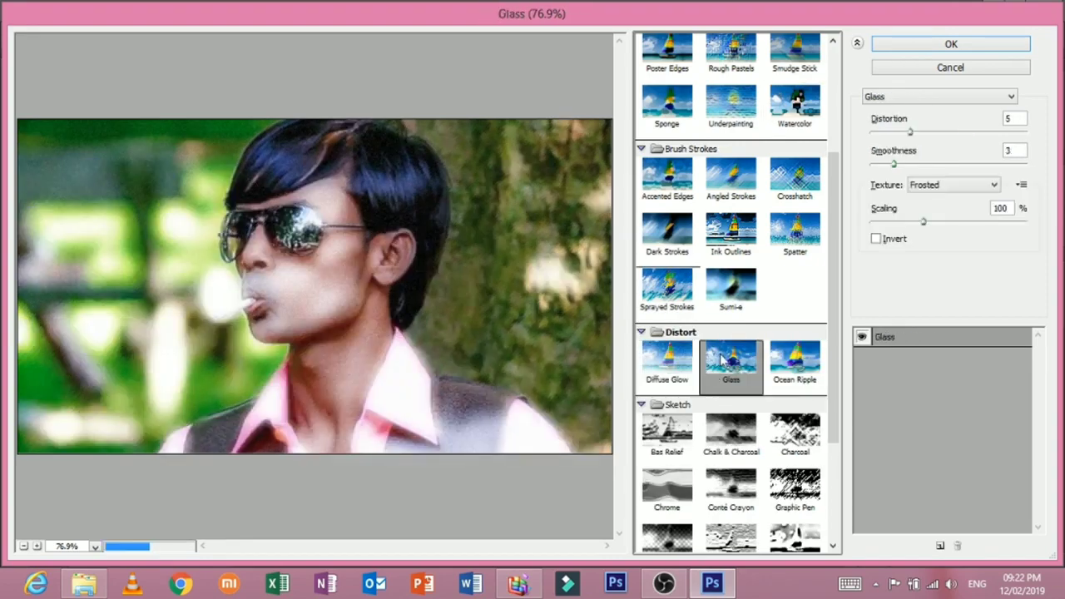
click(778, 366)
scroll(778, 366, down, 2)
Preview the Sketch filters Bas Relief, Chalk & Charcoal, Charcoal, Chrome, Conté Crayon and Graphic Pen
click(666, 358)
click(731, 358)
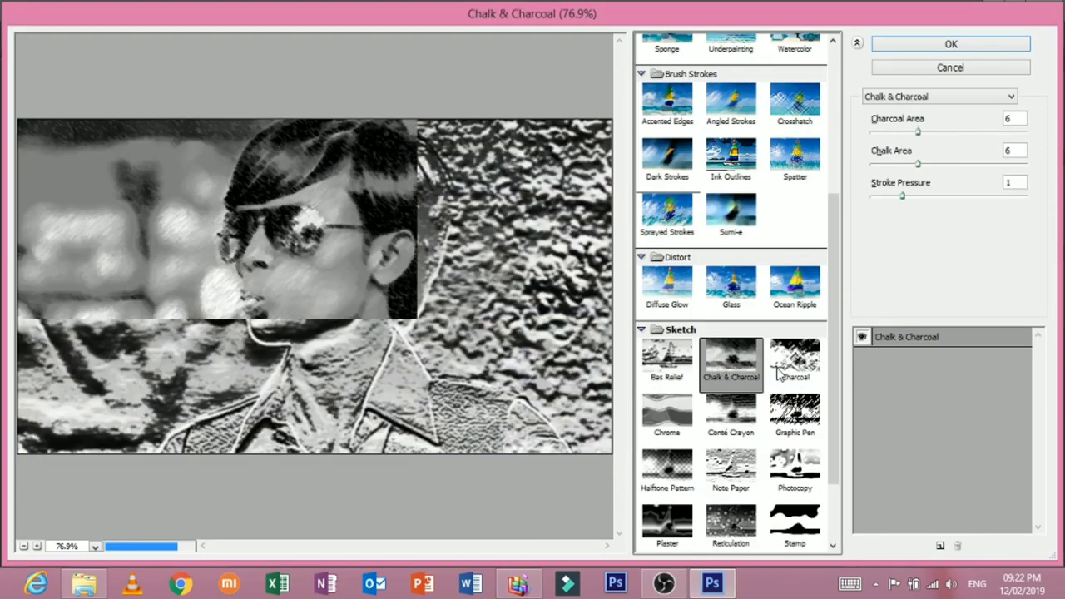
click(790, 359)
scroll(743, 377, down, 2)
click(667, 341)
click(731, 341)
click(794, 343)
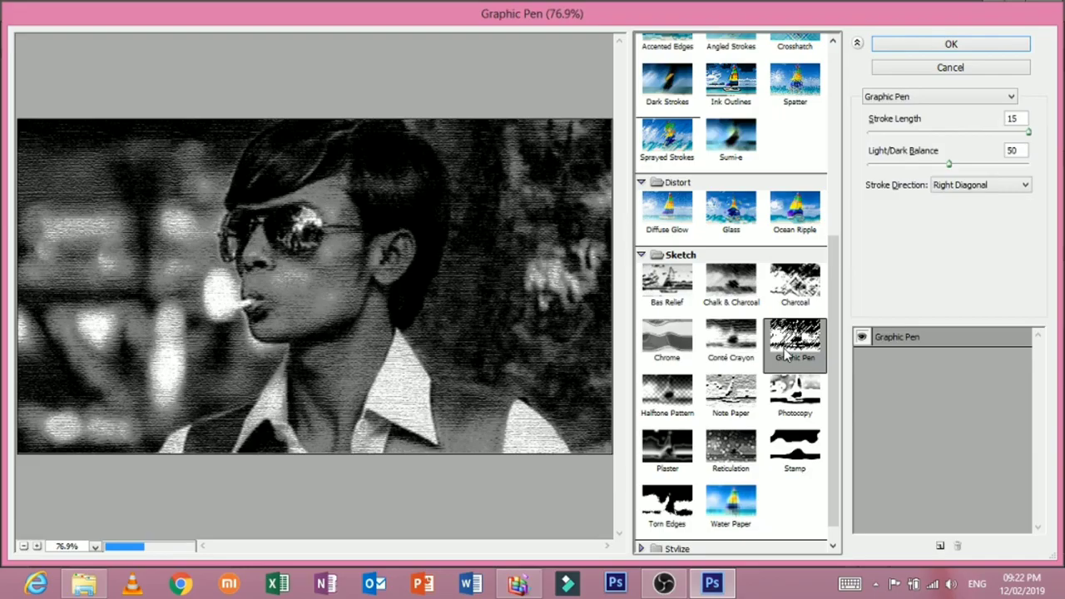
scroll(794, 380, down, 1)
Preview Halftone Pattern, Note Paper, Photocopy, Stamp, Reticulation, Plaster, Torn Edges and Water Paper
click(666, 369)
click(730, 369)
click(795, 370)
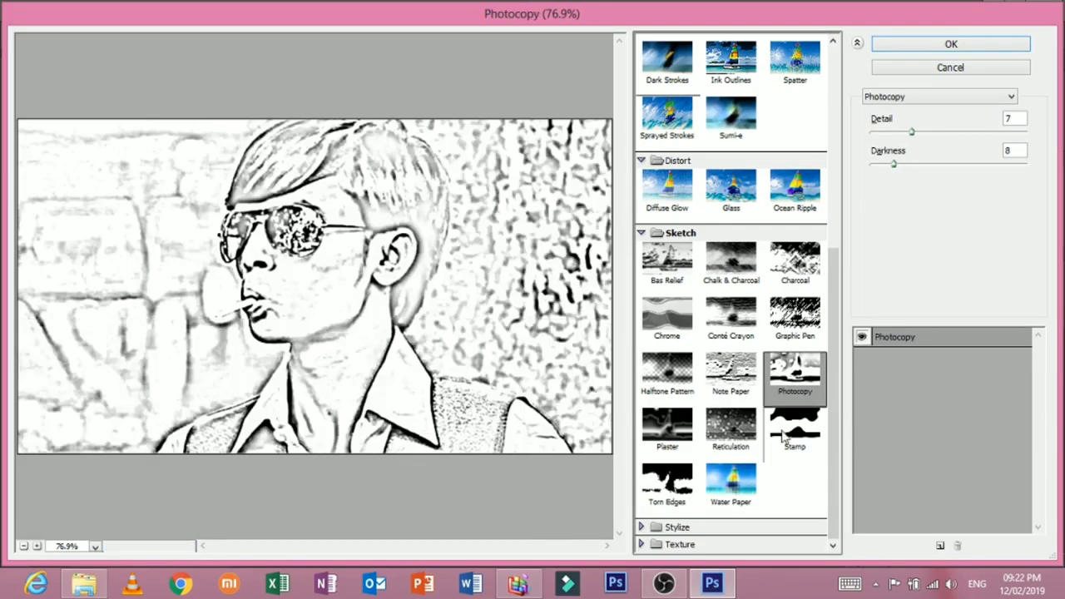
click(794, 428)
click(731, 428)
click(670, 431)
click(666, 483)
click(730, 483)
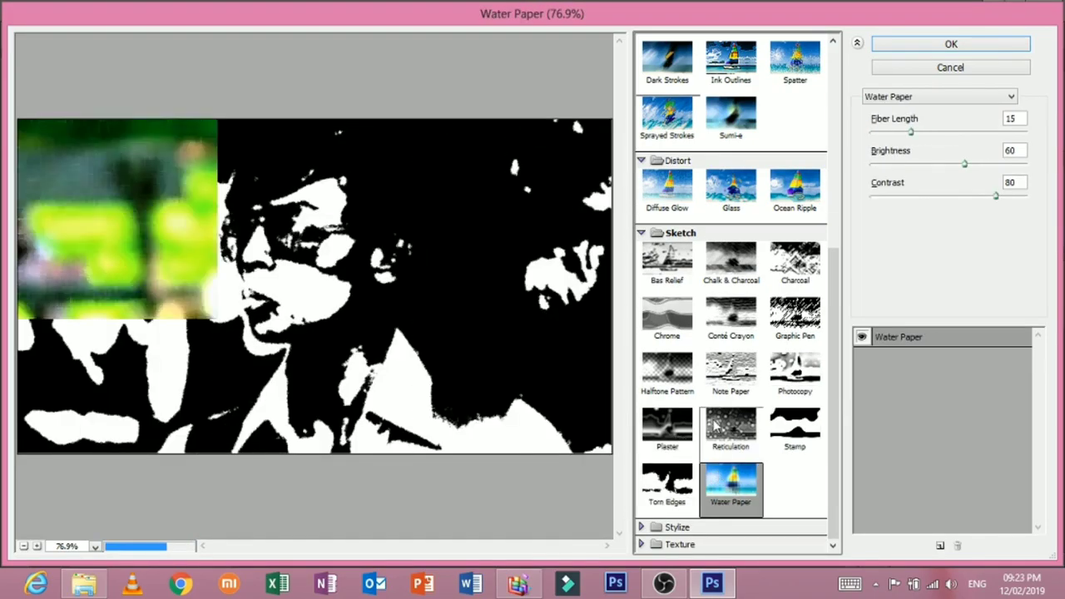
Preview Glowing Edges and the Texture filters, ending on Texturizer
click(680, 545)
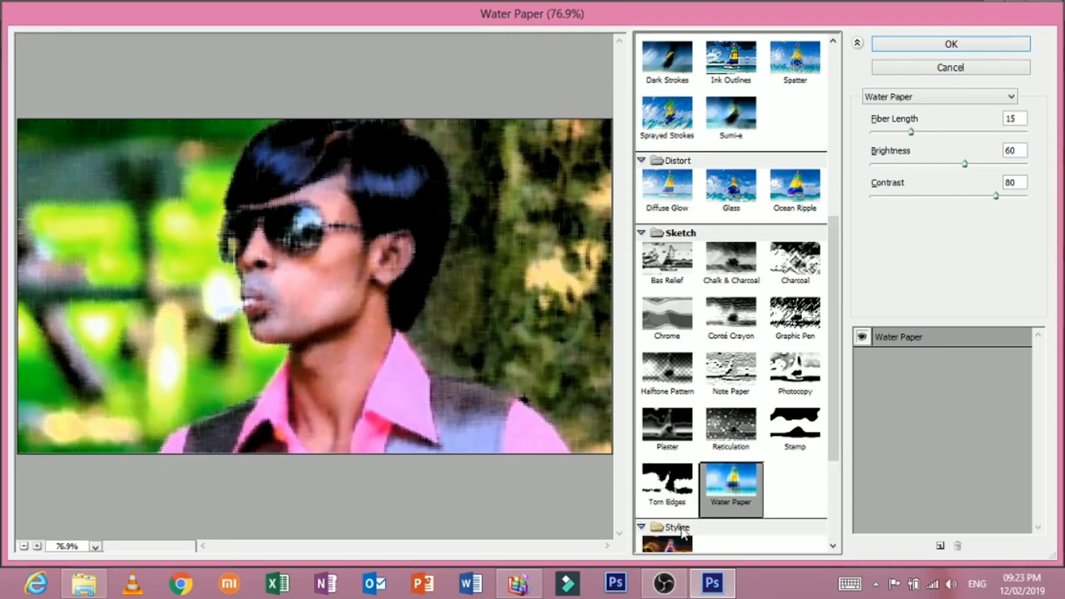
click(643, 398)
scroll(691, 441, down, 1)
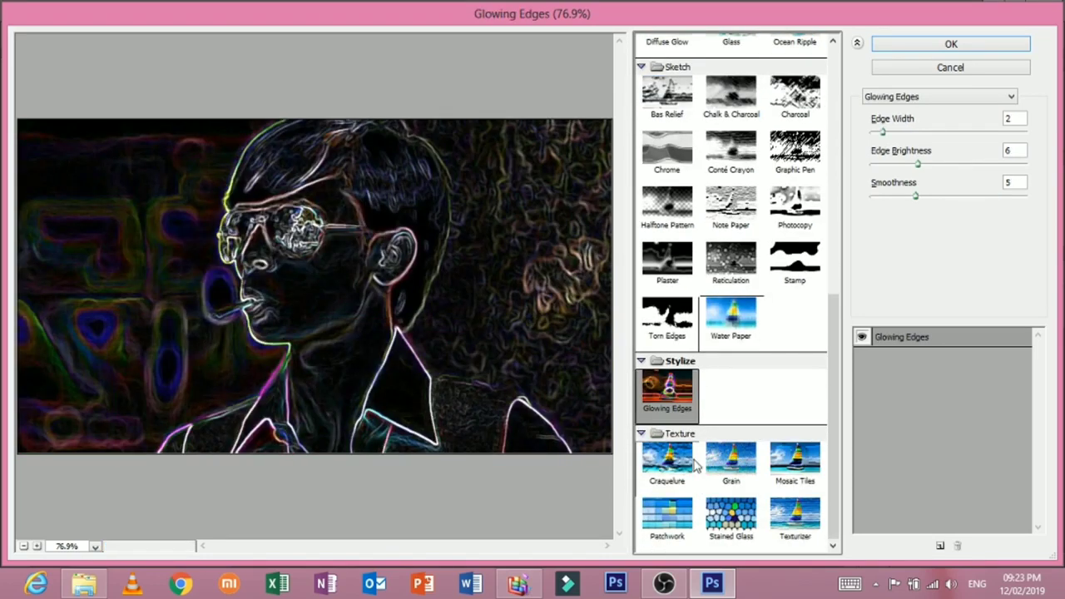
click(670, 466)
click(732, 466)
click(792, 464)
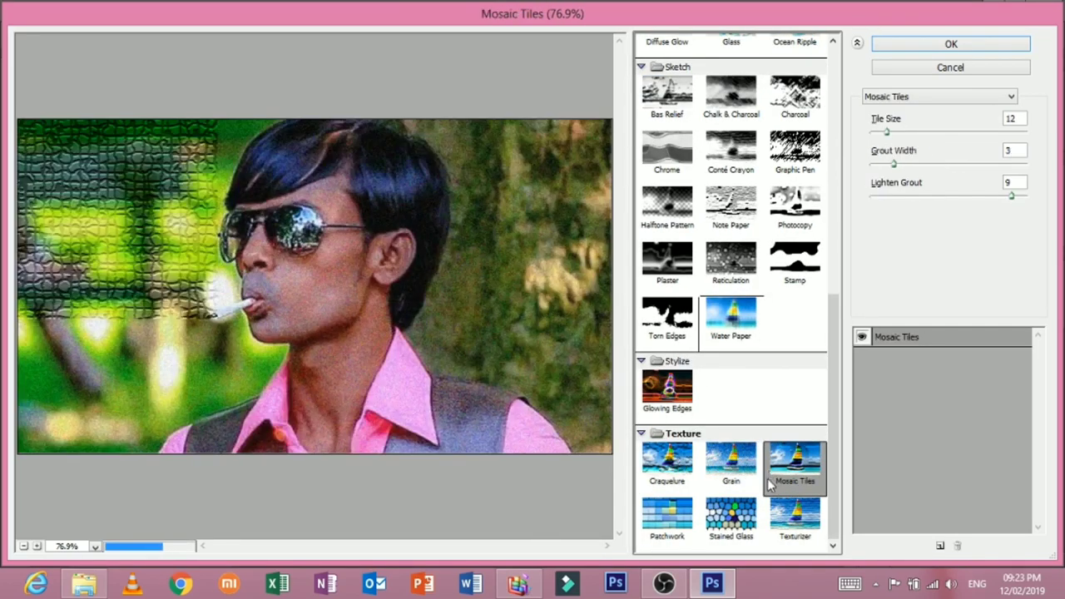
click(666, 516)
click(731, 516)
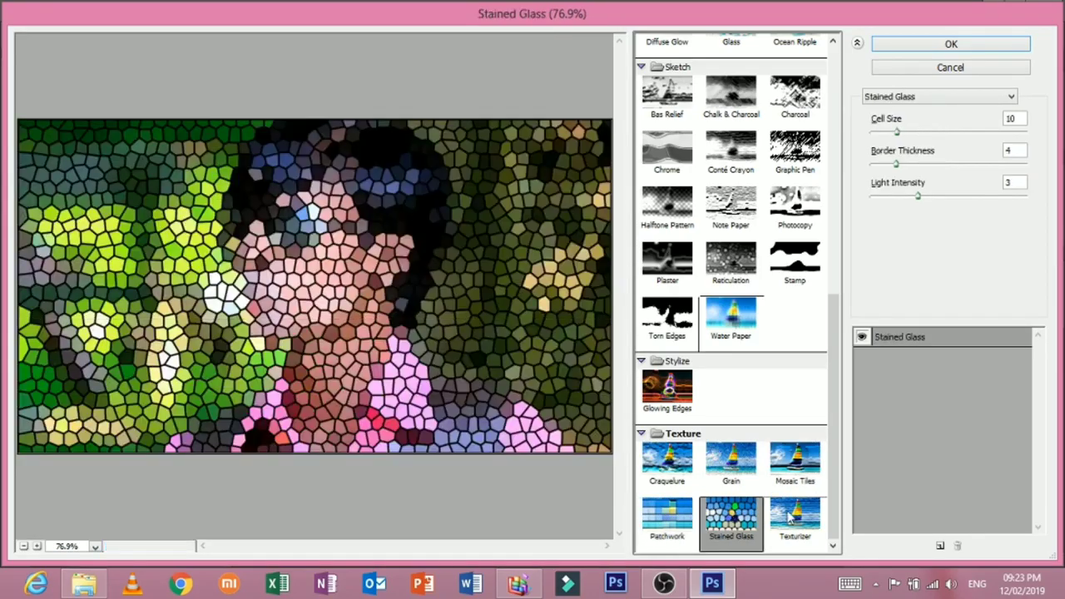
click(794, 516)
scroll(724, 291, up, 3)
scroll(718, 229, up, 3)
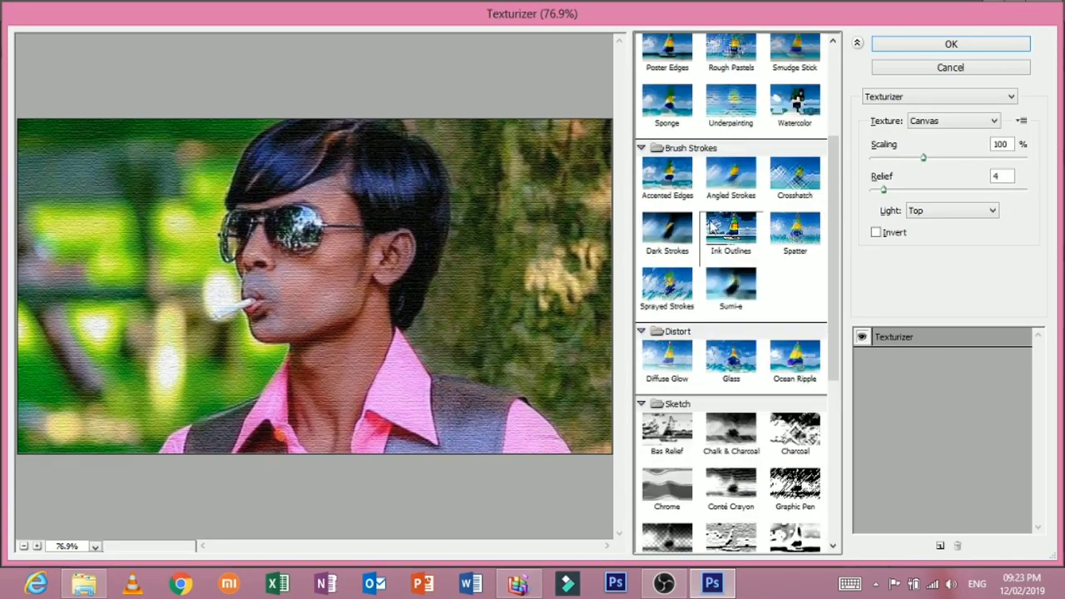
Set Fresco to brush size 4, lower its brush detail, and raise texture to 2
scroll(723, 145, up, 3)
click(726, 133)
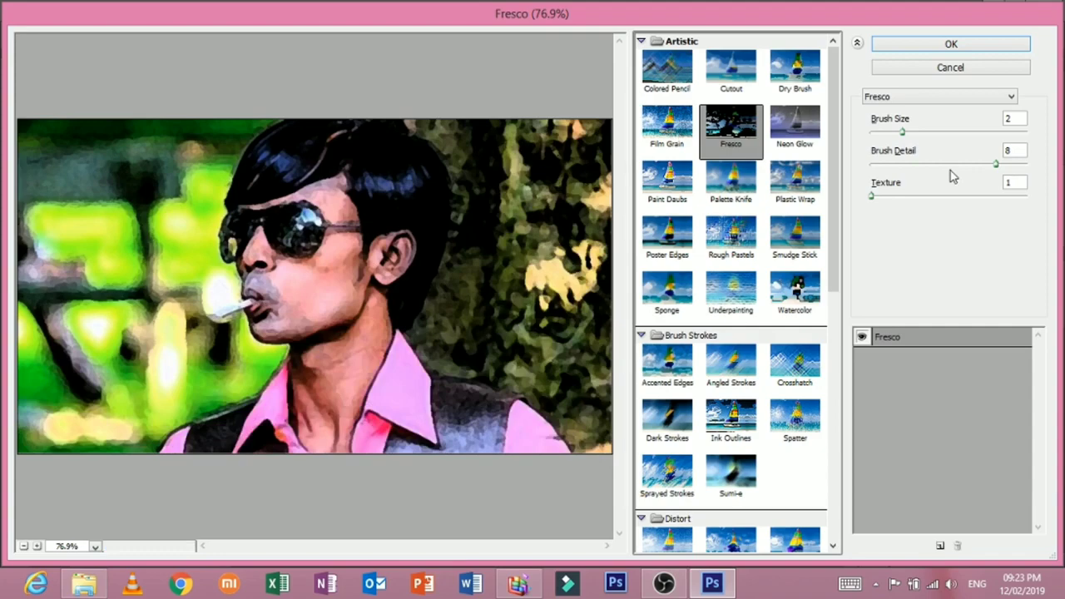
drag(902, 132, 930, 131)
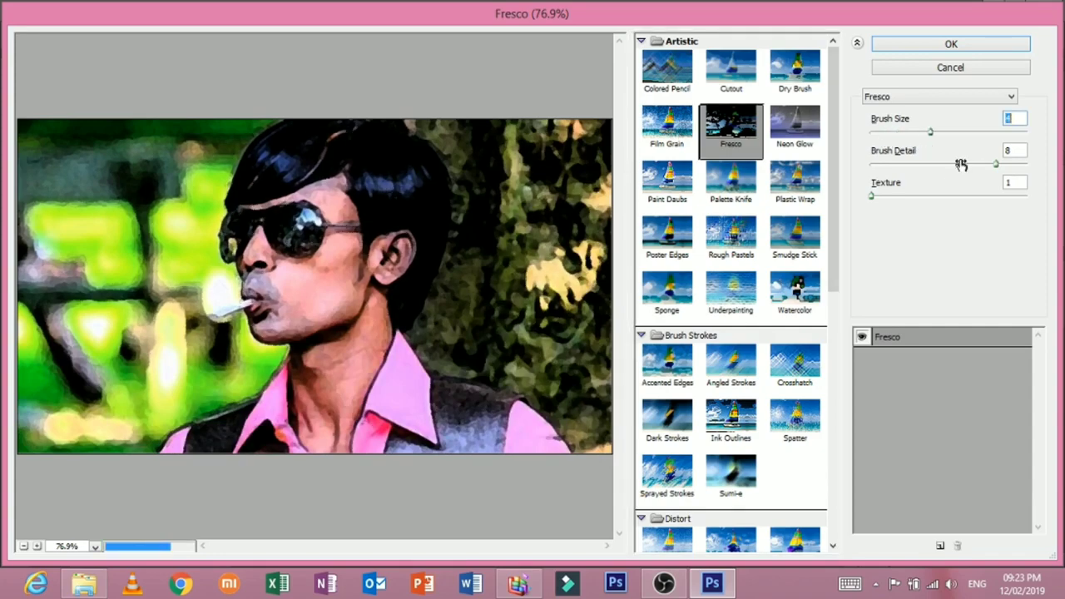
mouse_move(997, 164)
mouse_down()
mouse_move(893, 165)
mouse_move(947, 196)
mouse_up()
drag(888, 165, 957, 164)
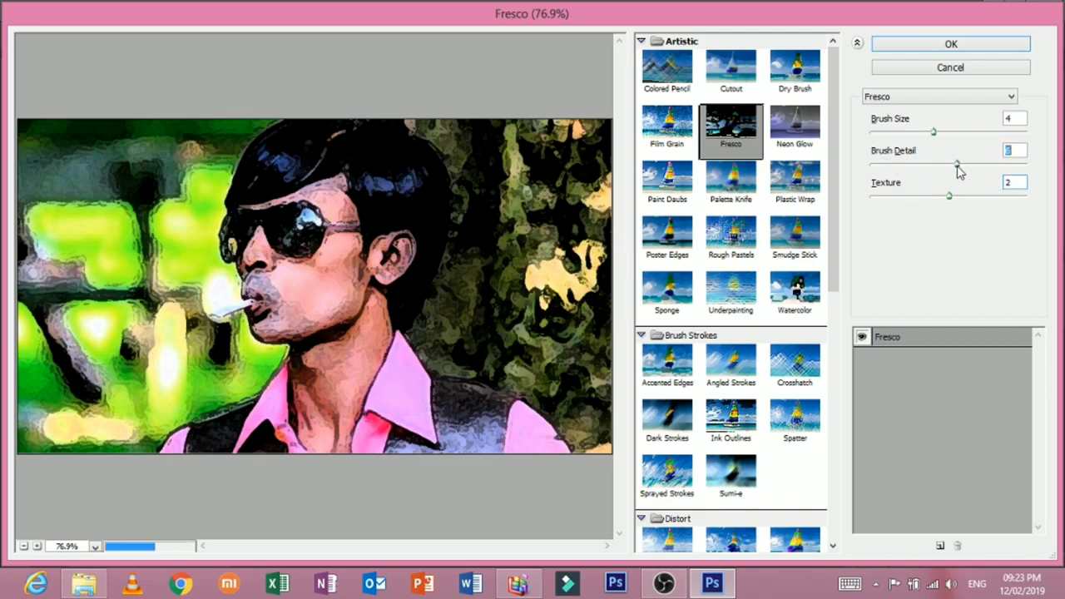
Compare the Cutout, Dry Brush and Colored Pencil filter previews
click(732, 92)
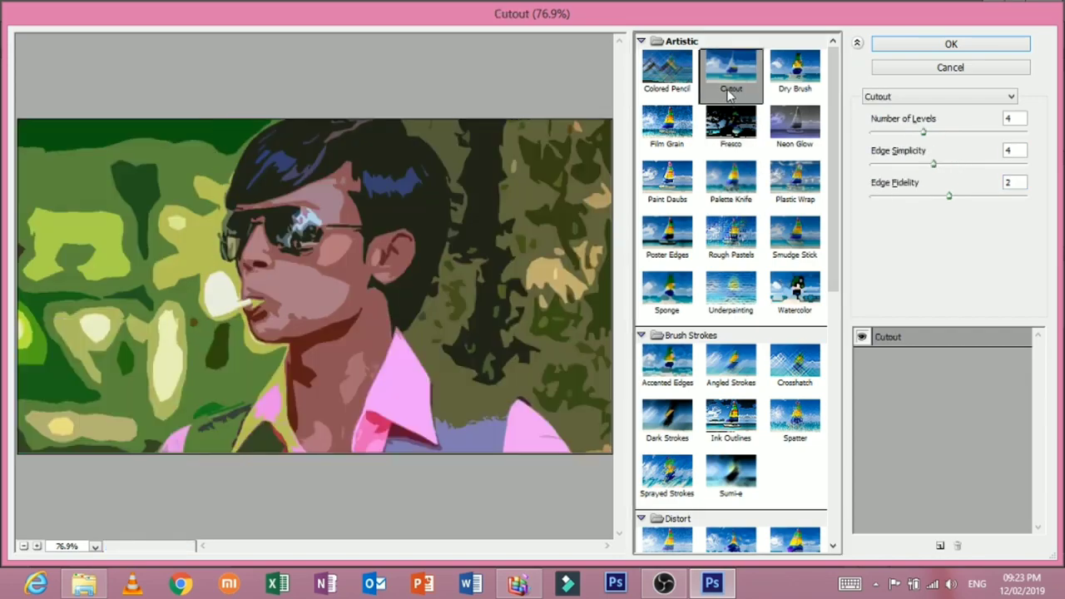
key(Right)
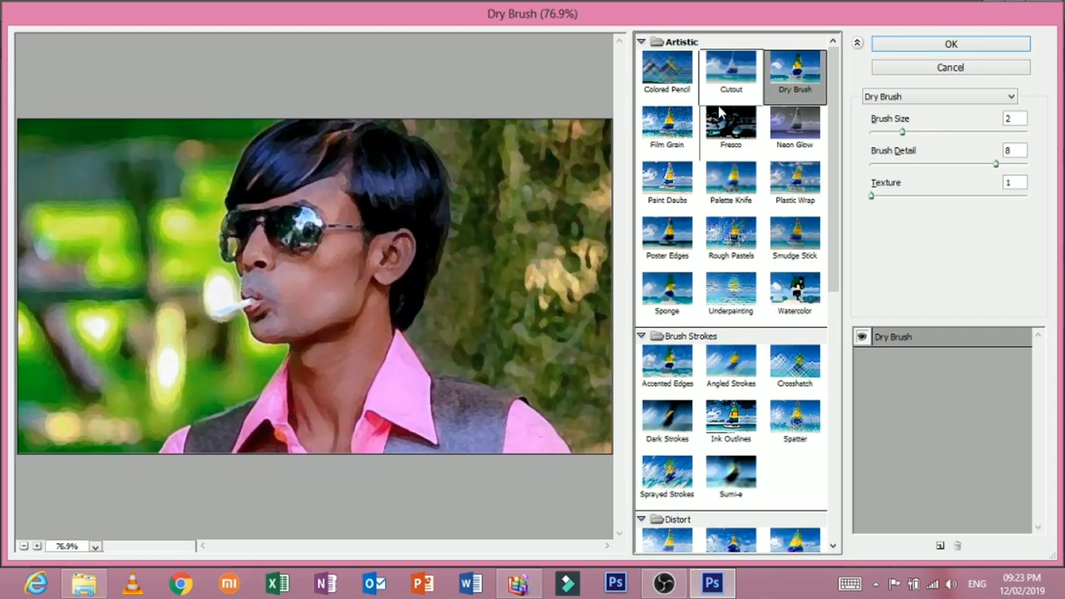
click(732, 96)
click(671, 90)
click(722, 83)
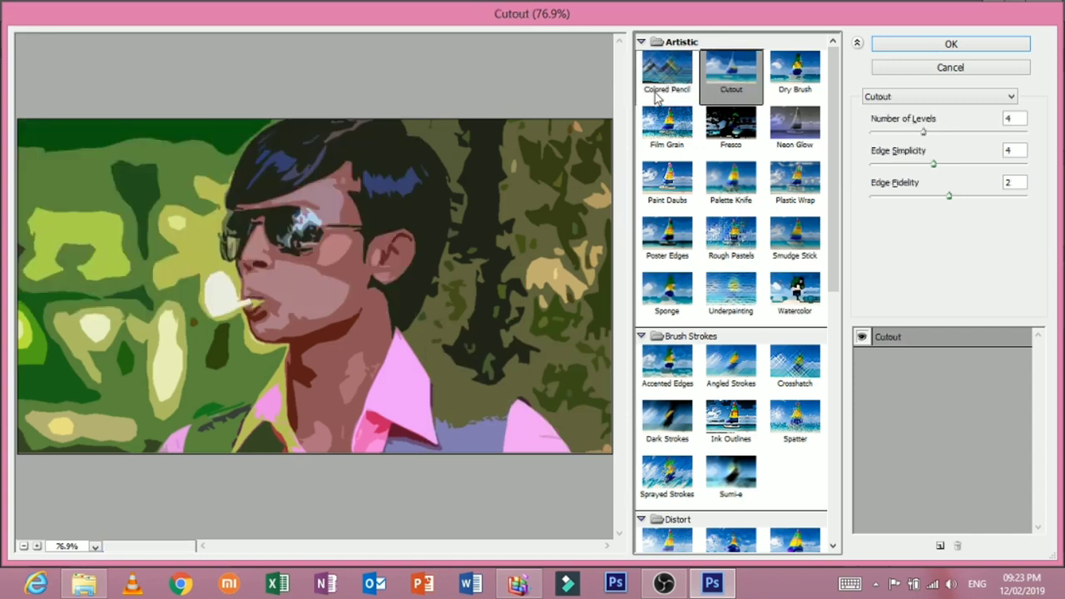
click(670, 90)
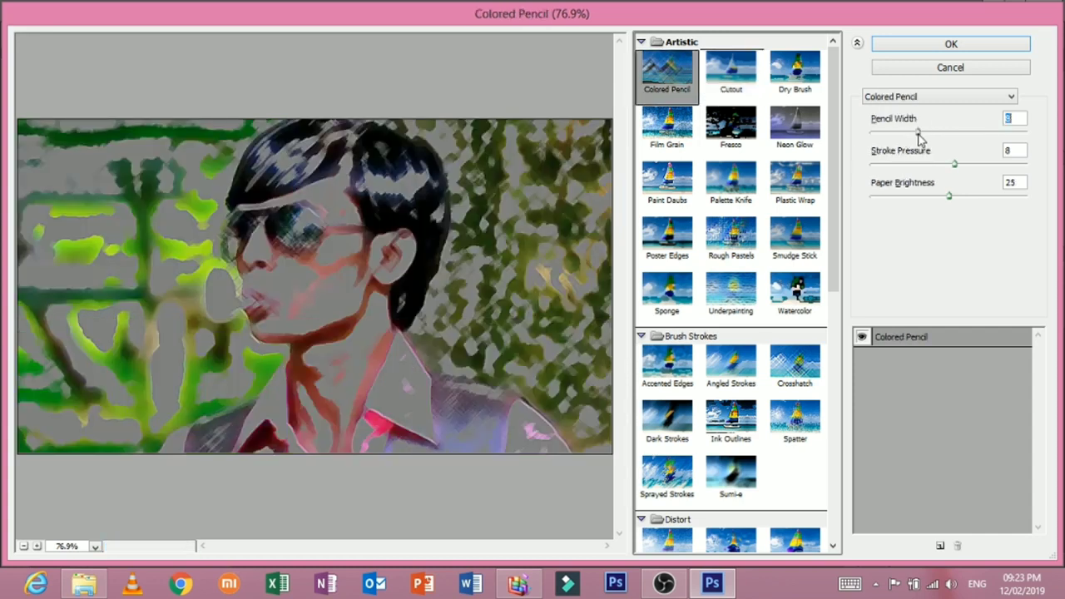
Tune Colored Pencil stroke width (1 to about 22), pressure (15 then 7) and paper brightness
drag(918, 133, 871, 133)
drag(954, 164, 1027, 164)
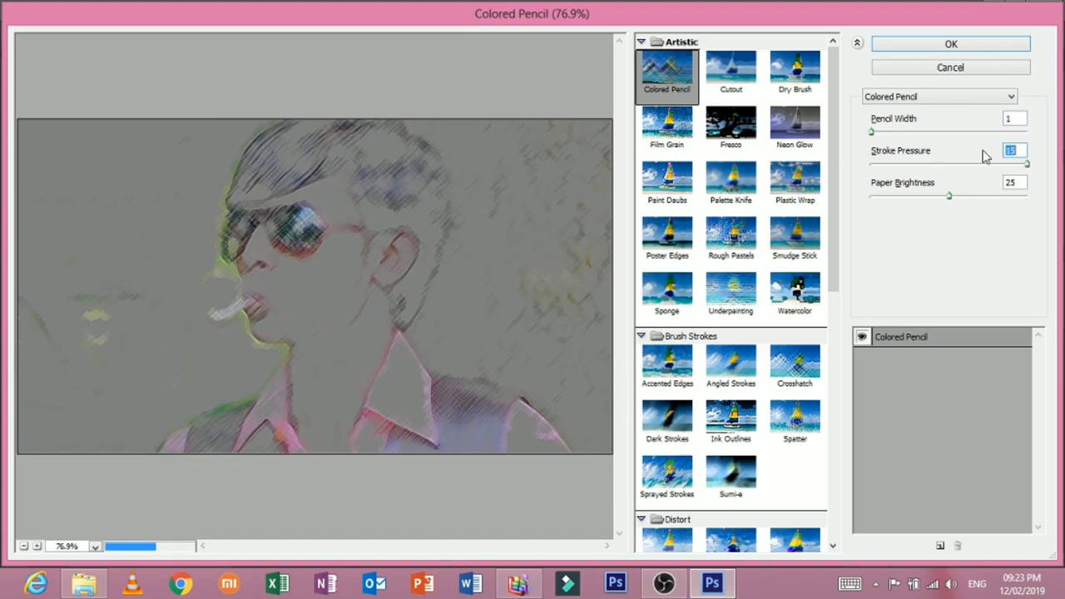
drag(871, 132, 1013, 132)
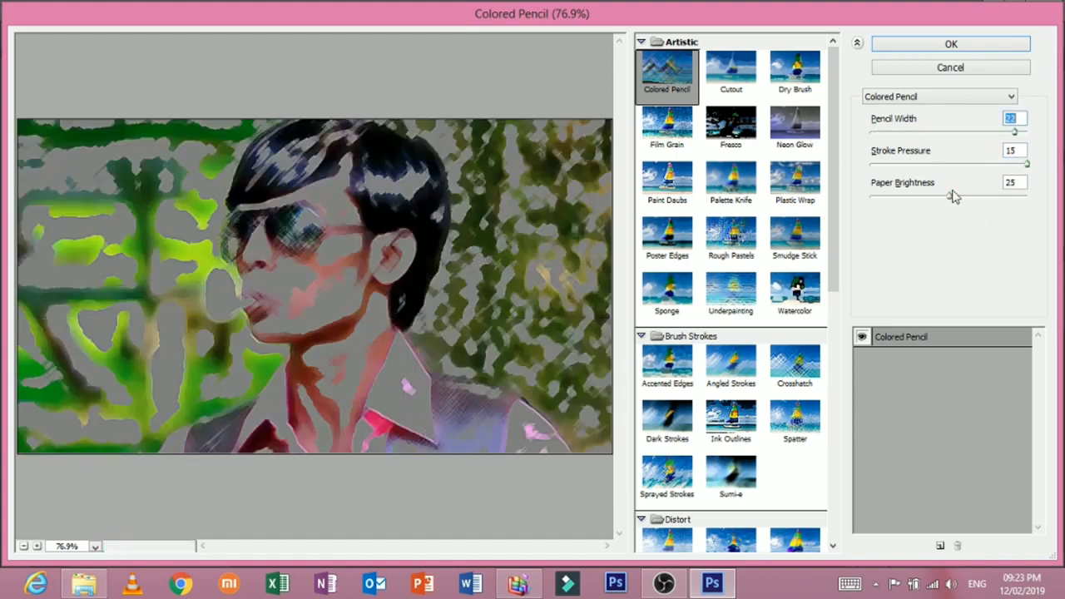
click(950, 194)
drag(1029, 198, 1005, 202)
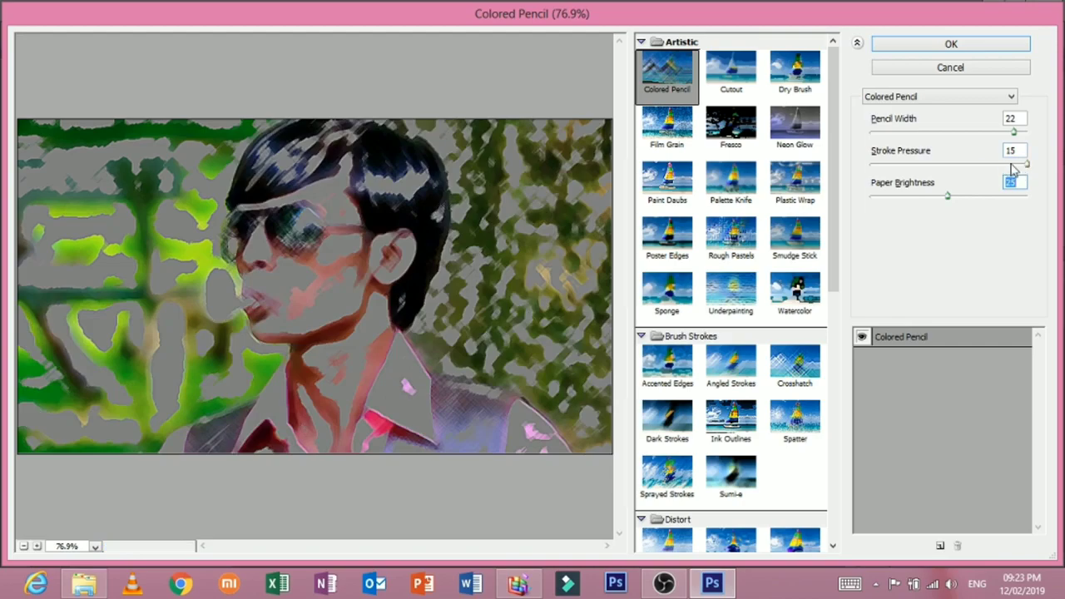
drag(1014, 166, 943, 165)
drag(1013, 132, 926, 131)
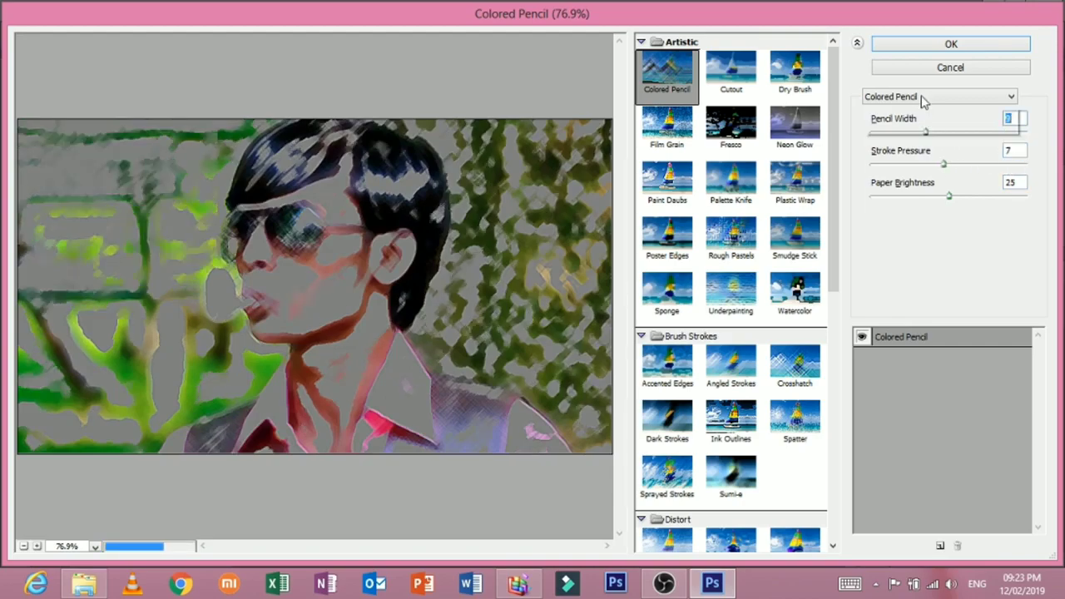
Preview Conte Crayon, Cutout and Smudge Stick, lowering the Smudge Stick intensity
click(923, 98)
click(916, 117)
click(922, 97)
click(922, 150)
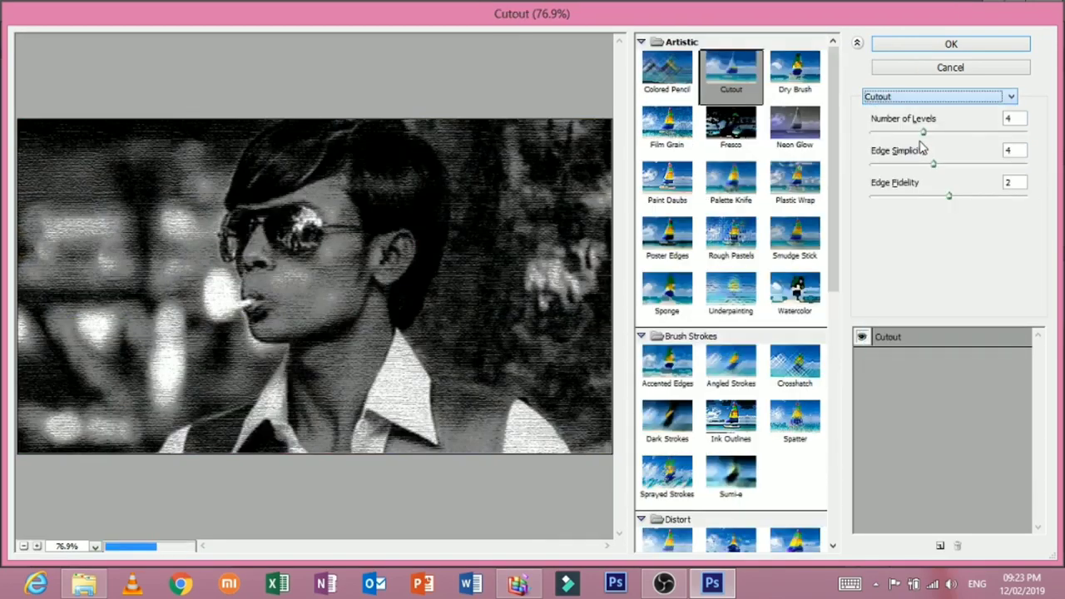
click(788, 243)
click(957, 197)
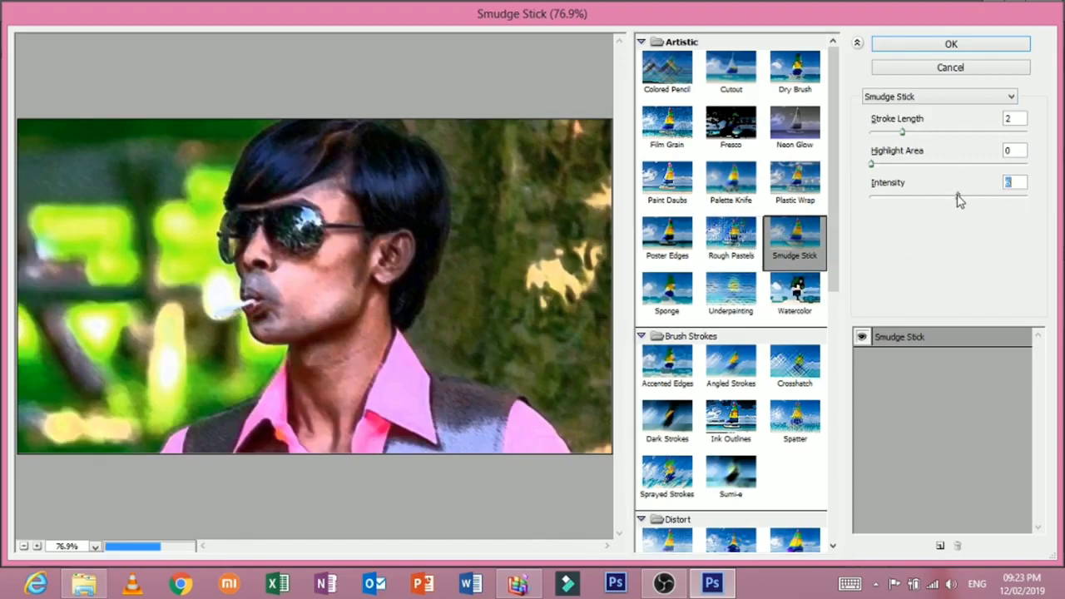
Cancel the Filter Gallery and apply a Gaussian Blur to soften the whole portrait
click(951, 69)
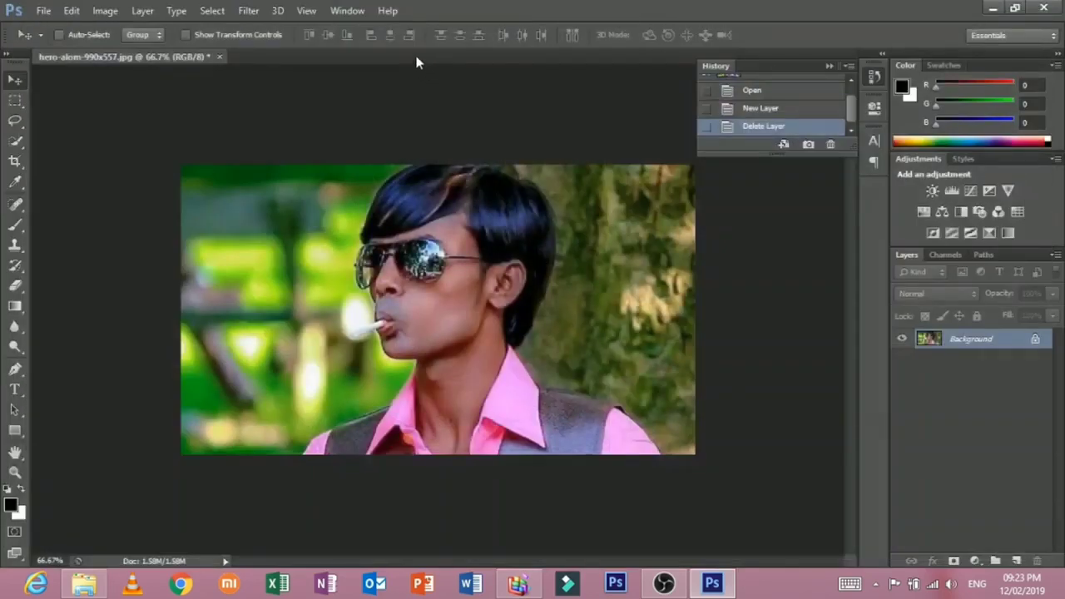
click(245, 12)
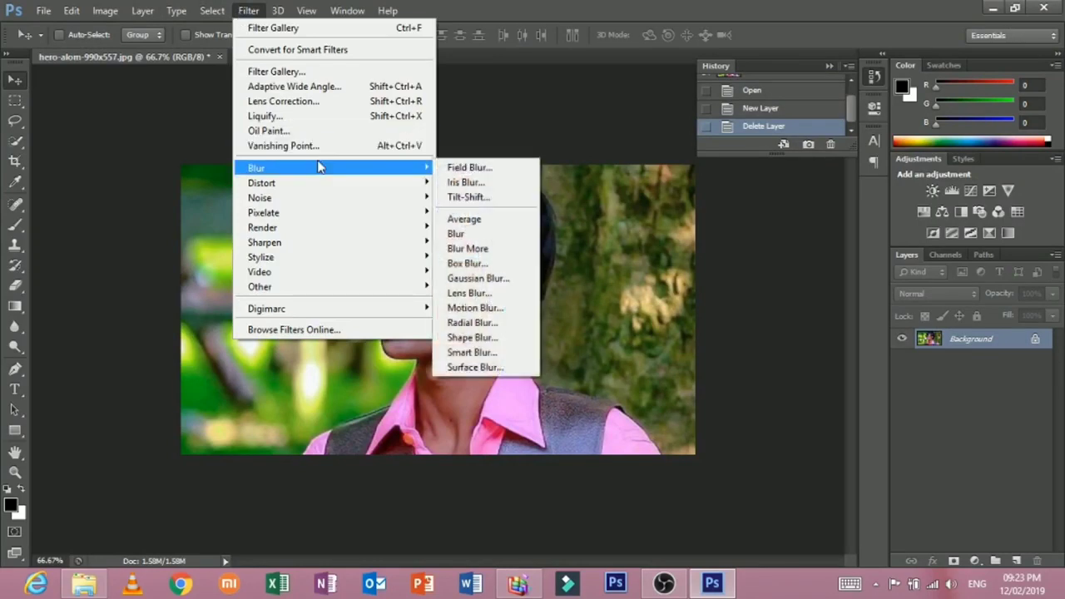
mouse_move(257, 168)
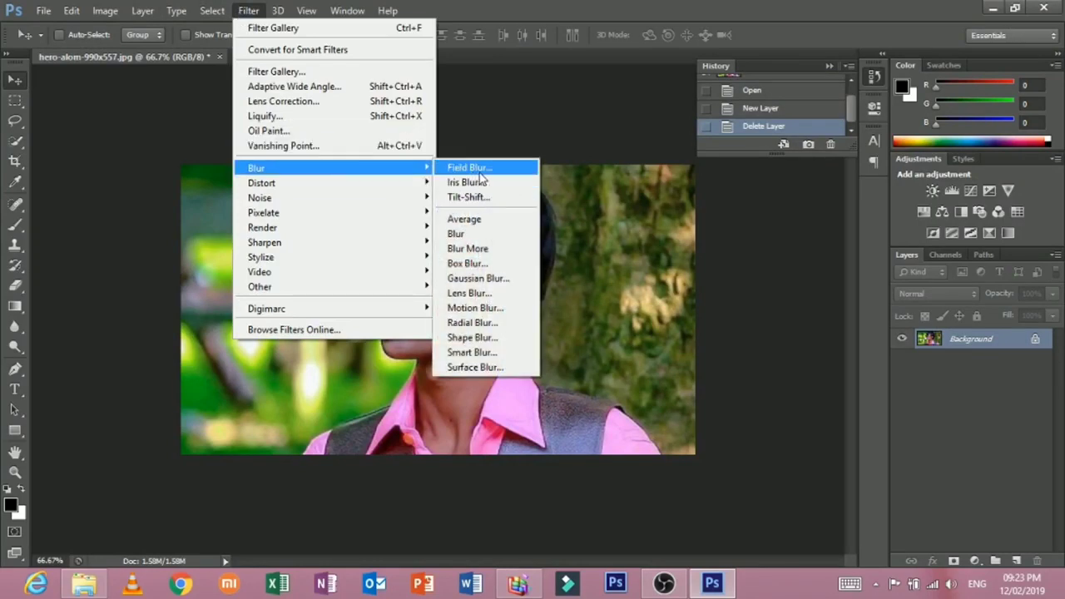
click(491, 278)
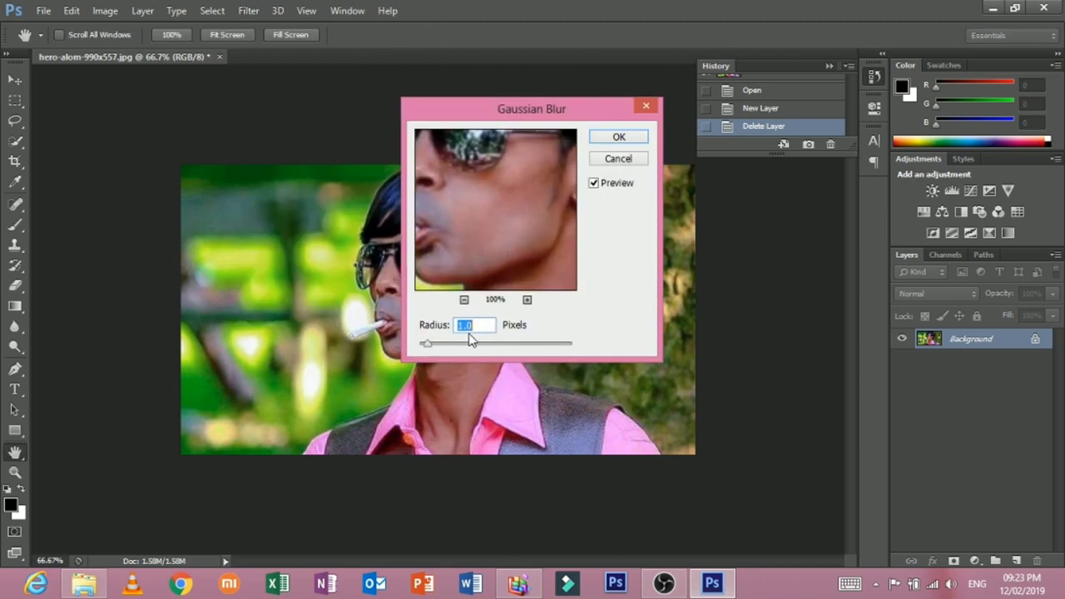
drag(447, 345, 447, 346)
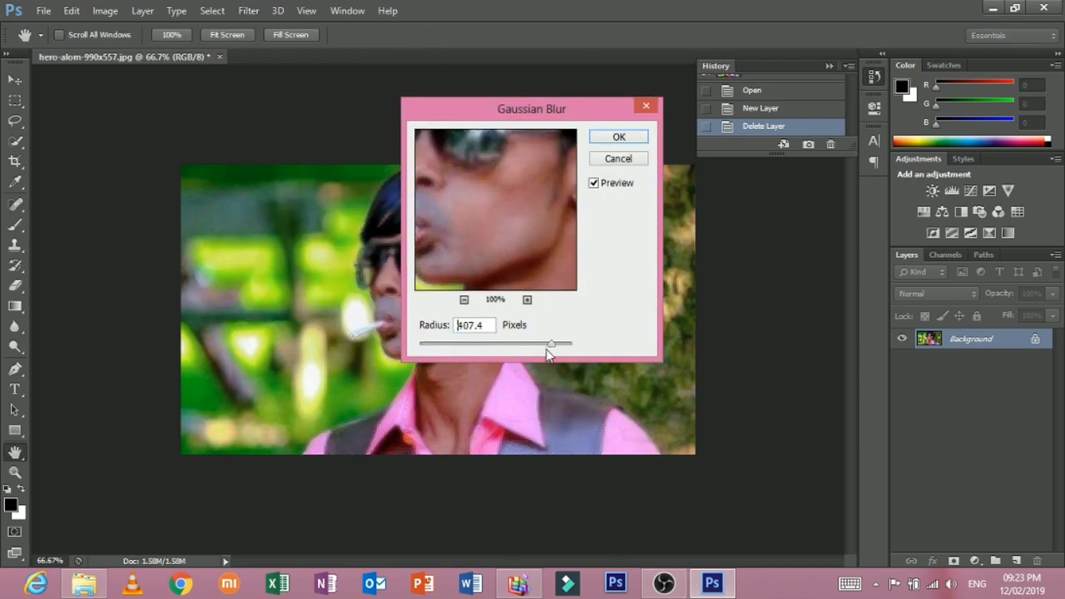
drag(547, 354, 481, 343)
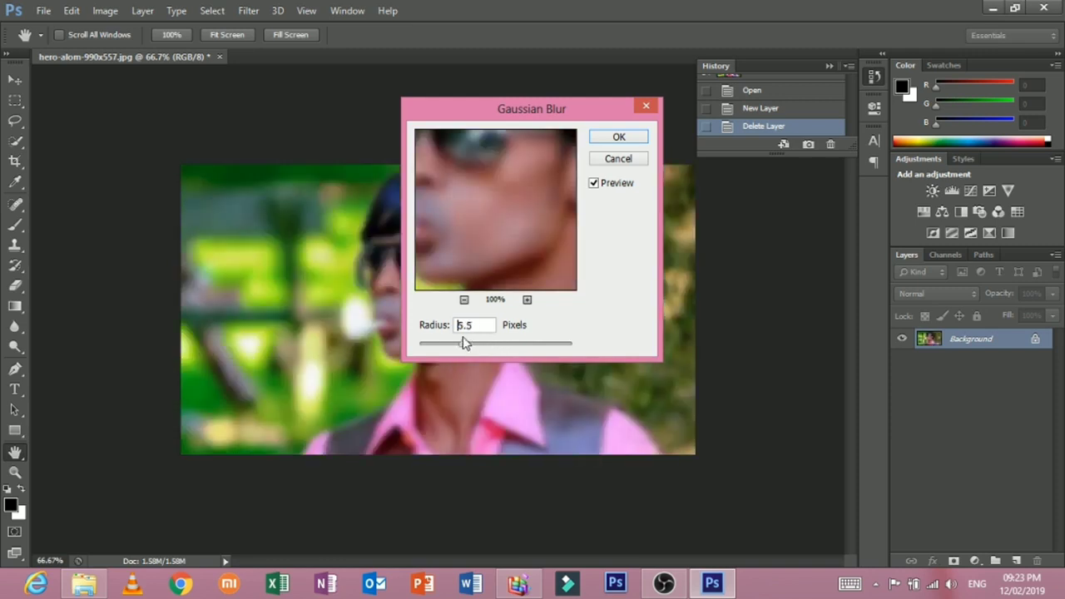
click(599, 140)
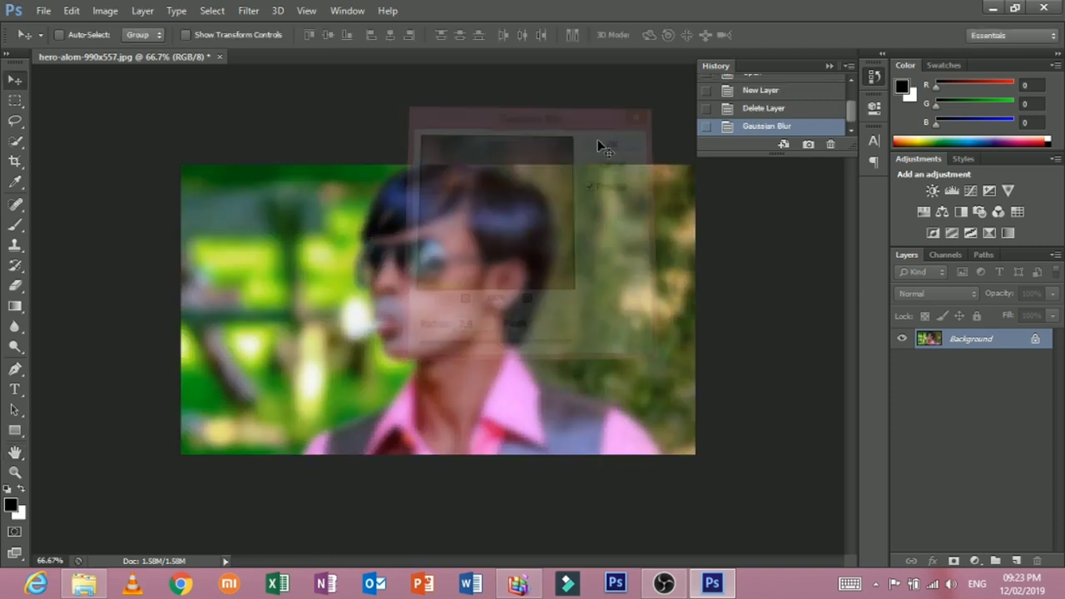
With a 61 px History Brush, paint sharp detail back onto the sunglasses, hair and face
click(20, 265)
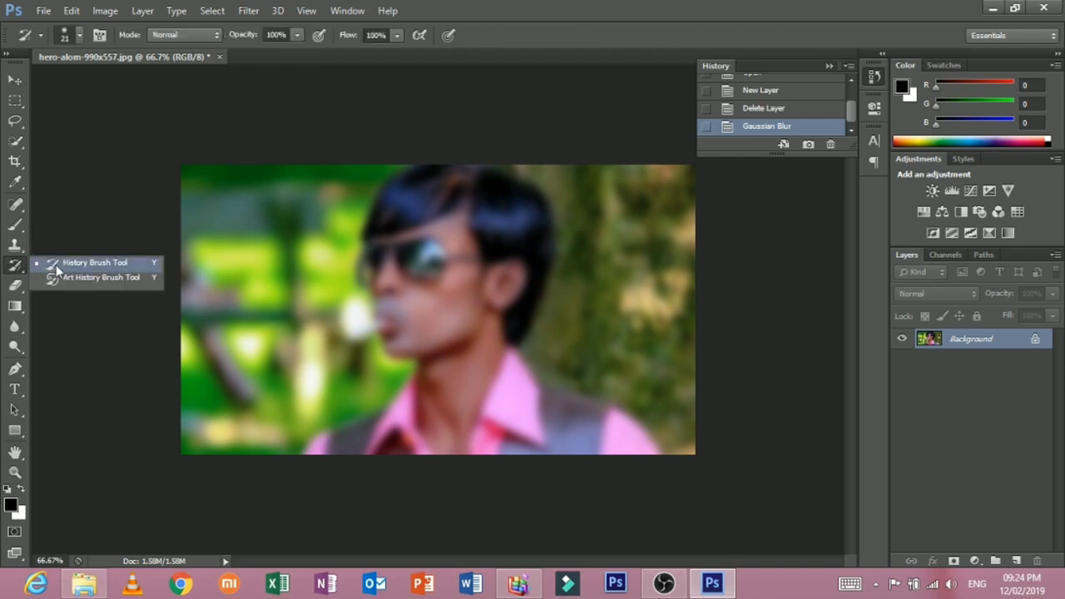
click(57, 265)
right_click(448, 265)
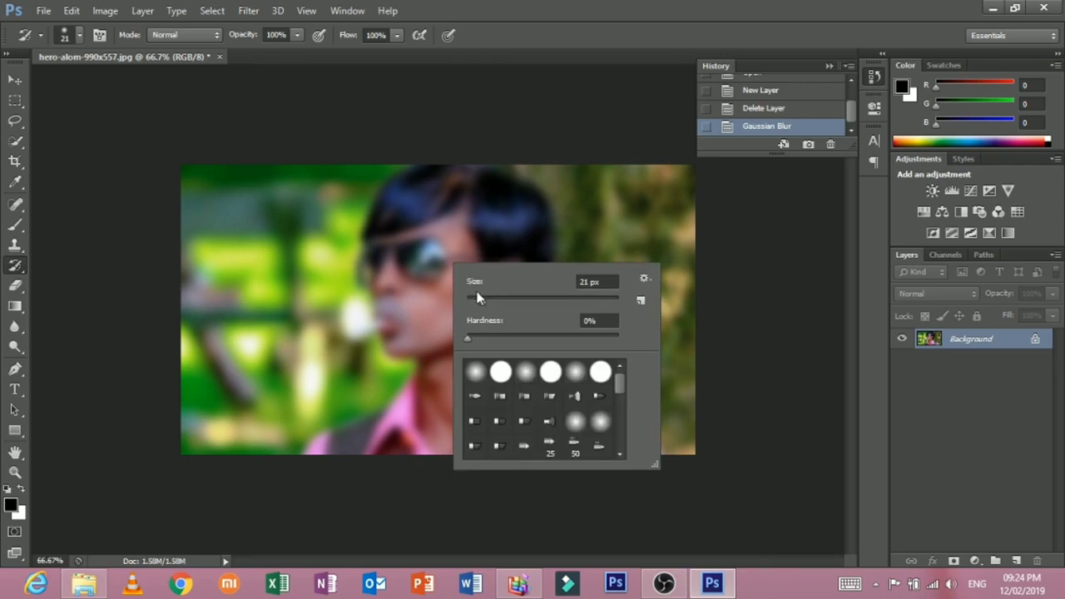
key(Return)
drag(414, 265, 480, 285)
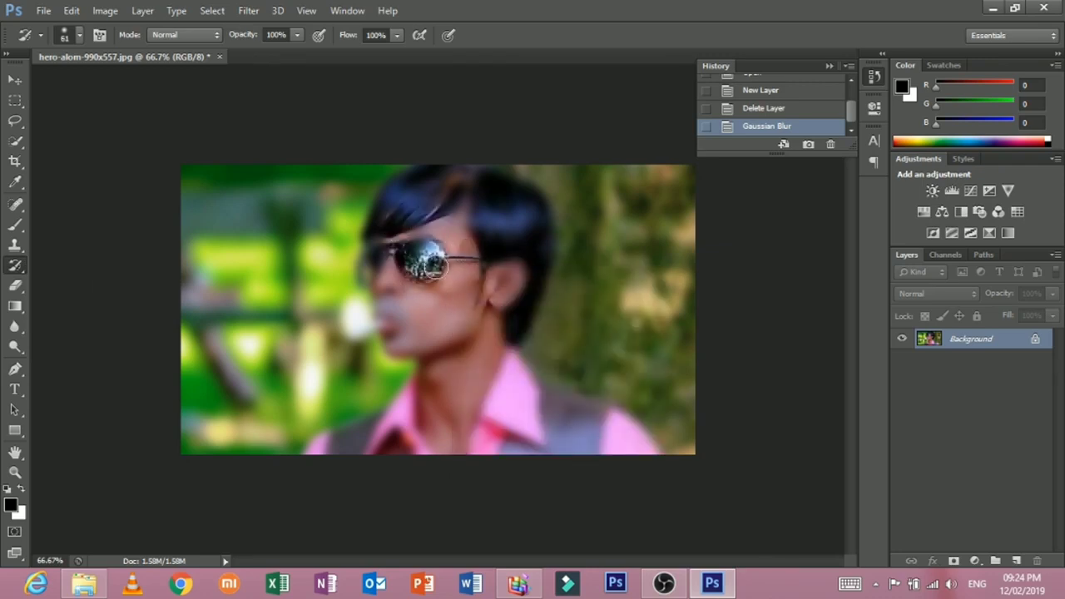
mouse_move(434, 265)
mouse_down()
mouse_move(387, 198)
mouse_move(469, 171)
mouse_move(514, 193)
mouse_move(530, 275)
mouse_move(517, 321)
mouse_up()
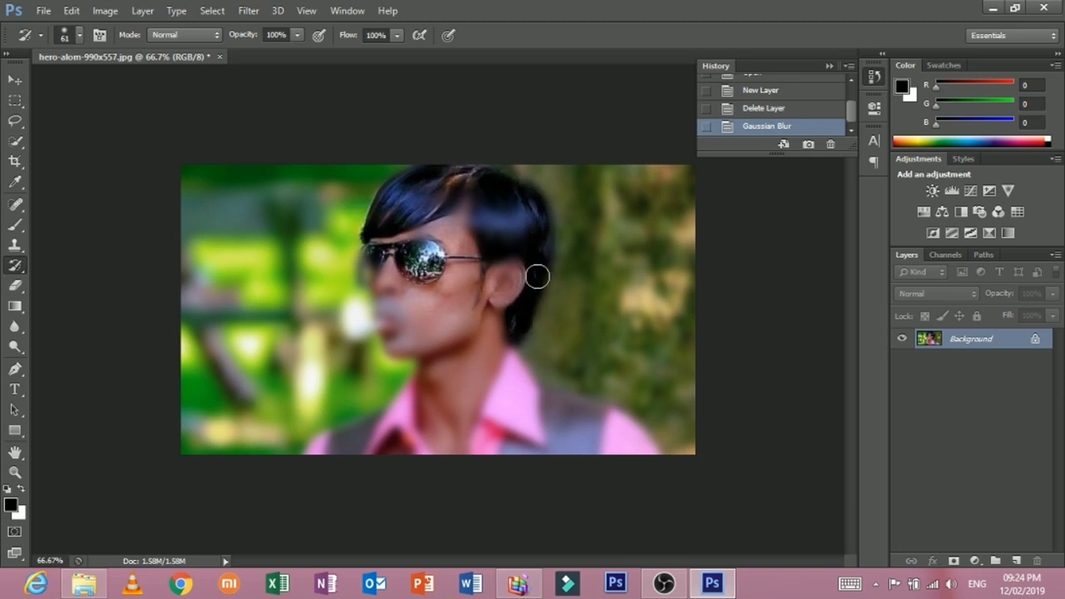
drag(376, 287, 383, 242)
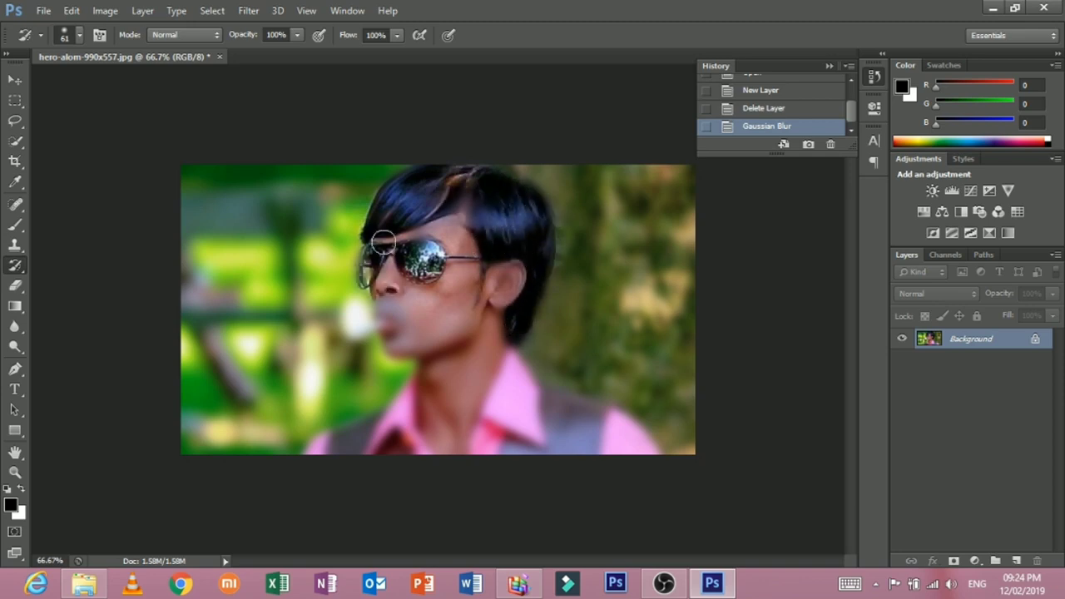
drag(381, 328, 384, 328)
Shrink the History Brush to 34 px and restore sharp detail on the cigarette
right_click(385, 327)
click(435, 363)
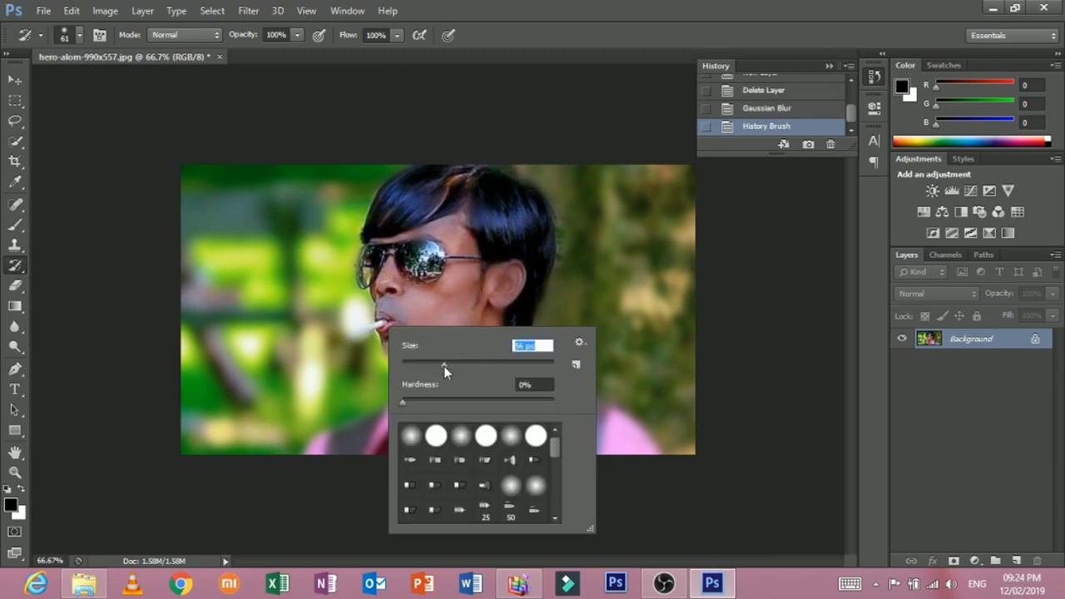
click(369, 331)
drag(365, 333, 385, 323)
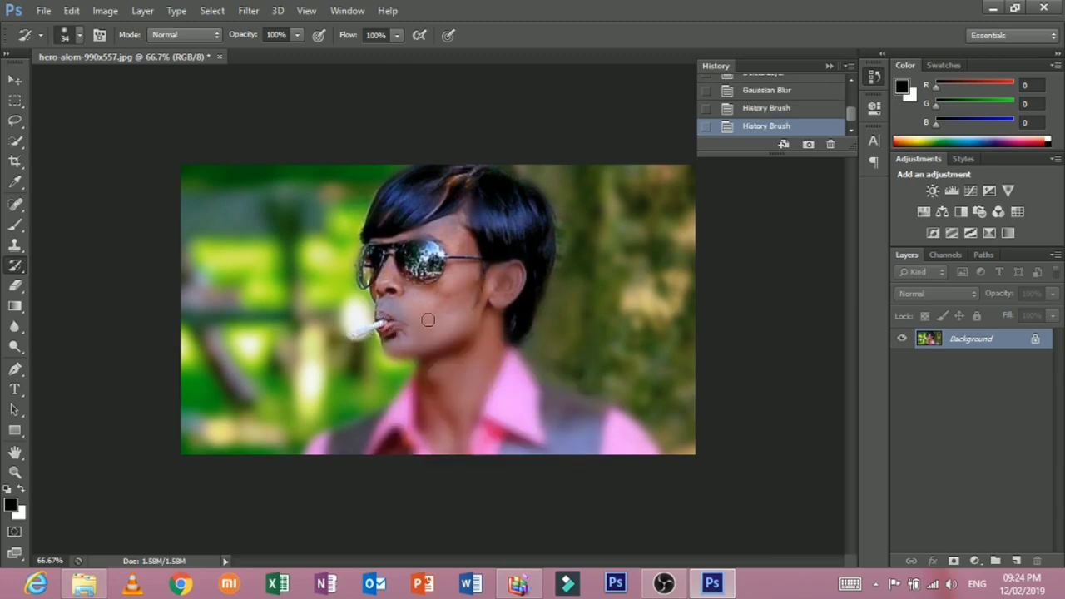
Enlarge the brush to 102 px and restore sharp detail on the vest and right shoulder
right_click(428, 322)
drag(468, 354, 479, 359)
click(414, 404)
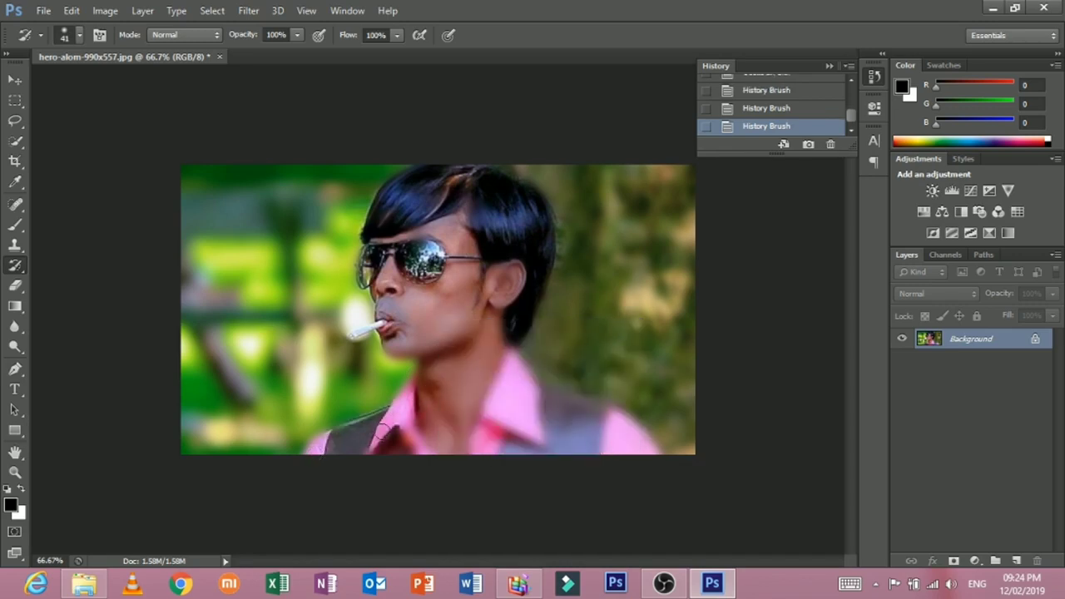
right_click(383, 431)
drag(429, 399, 432, 401)
right_click(426, 306)
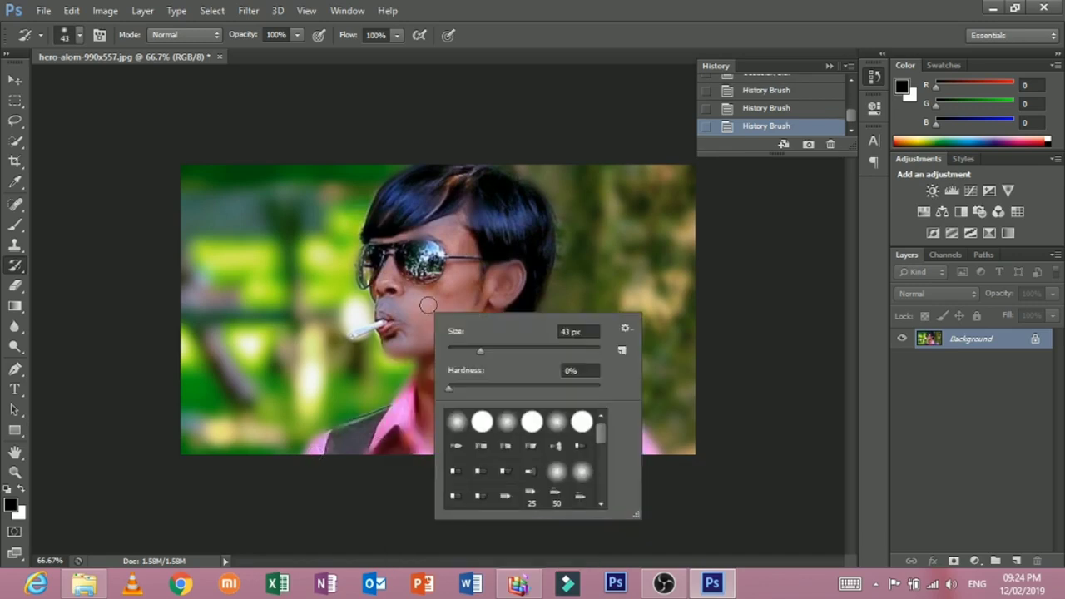
drag(487, 351, 525, 353)
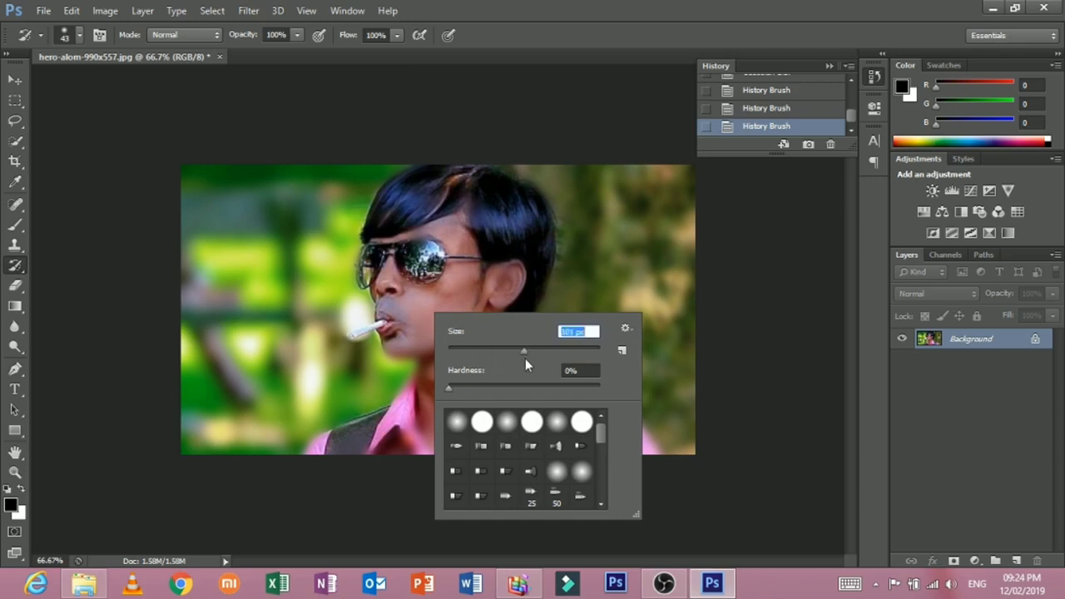
click(486, 298)
mouse_move(522, 405)
mouse_down()
mouse_move(634, 462)
mouse_move(402, 444)
mouse_move(417, 433)
mouse_move(333, 447)
mouse_move(303, 468)
mouse_up()
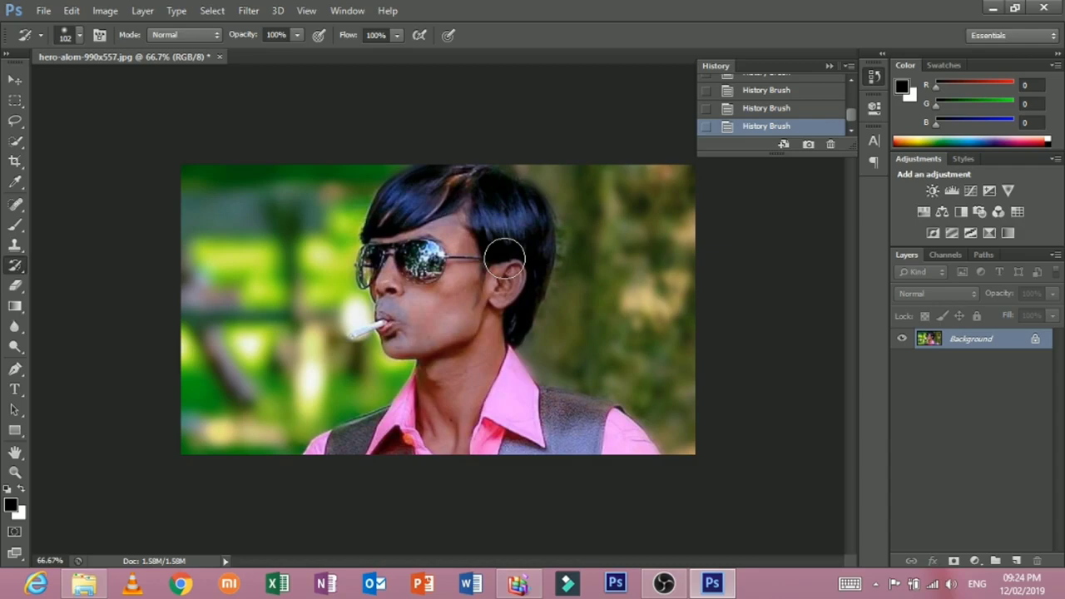
Switch to the Move tool, collapse History, preview a Box Blur at radius 67, then cancel it
click(15, 79)
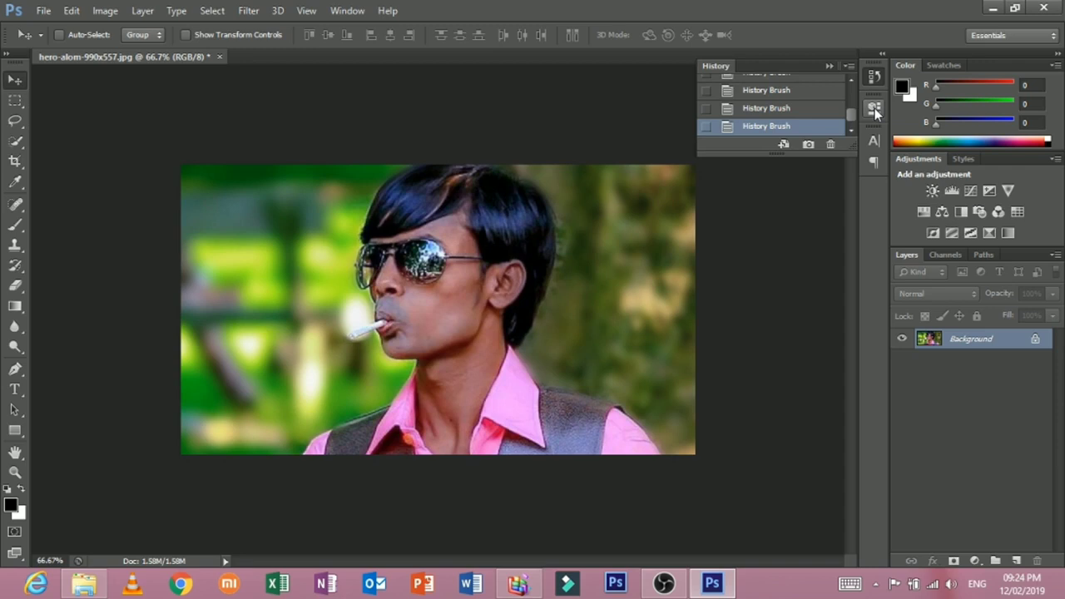
click(874, 77)
click(248, 10)
mouse_move(256, 168)
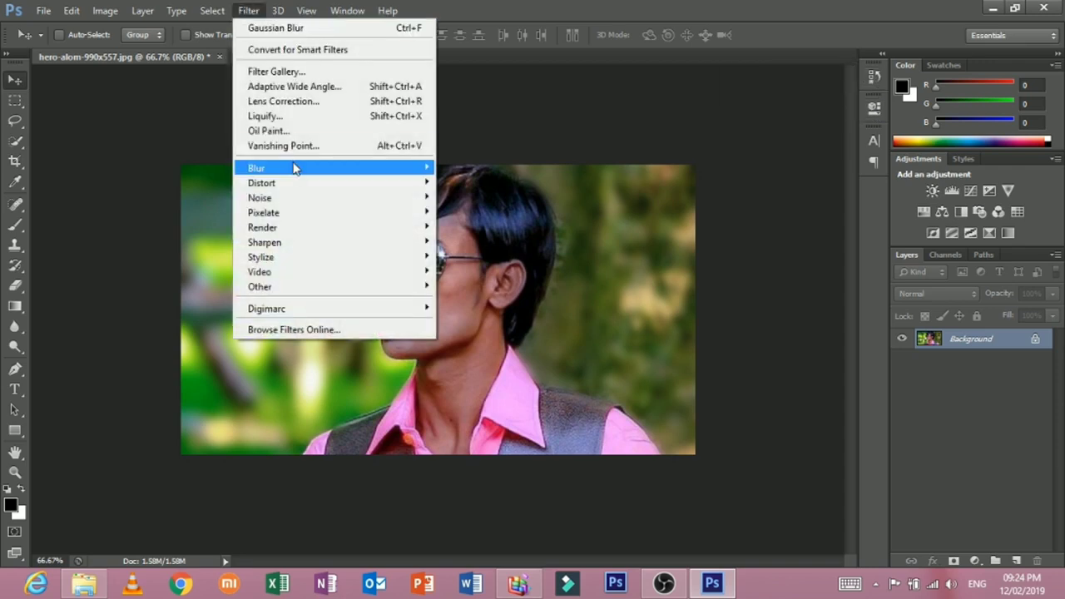
click(466, 262)
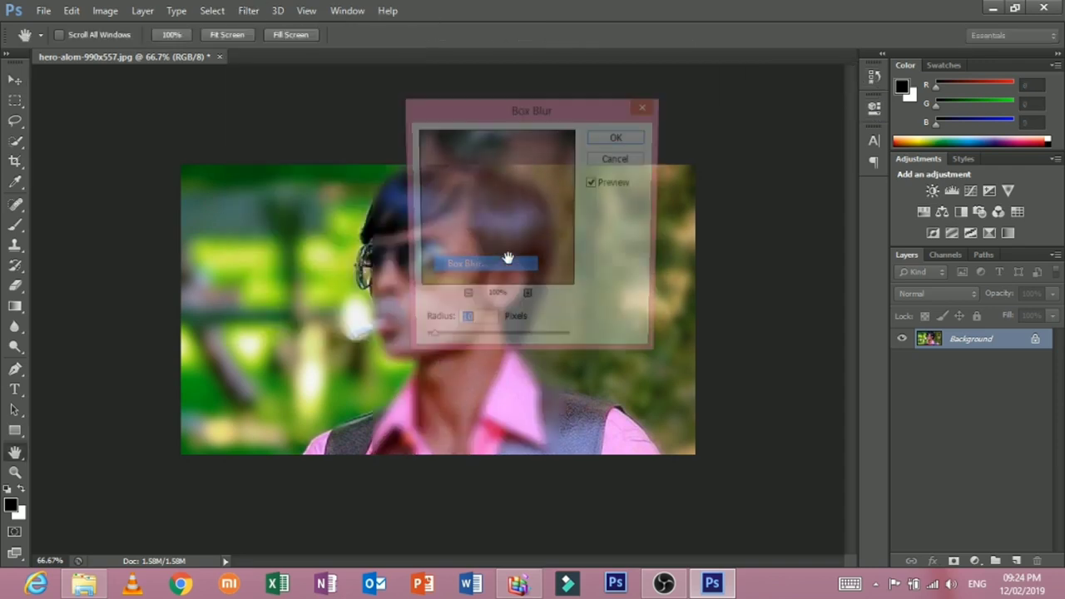
drag(486, 346, 536, 349)
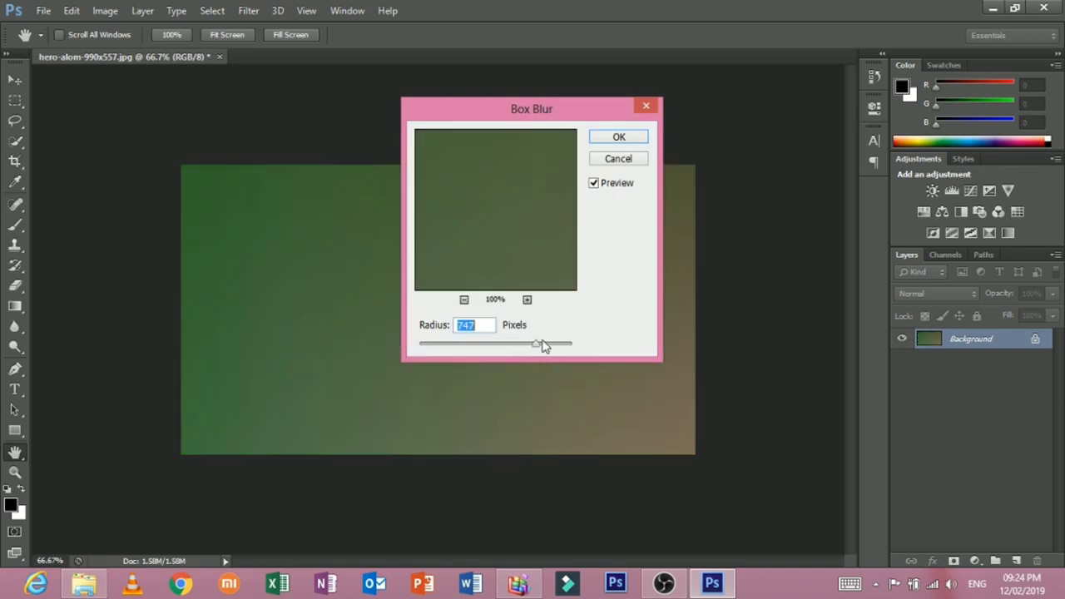
drag(503, 345, 465, 345)
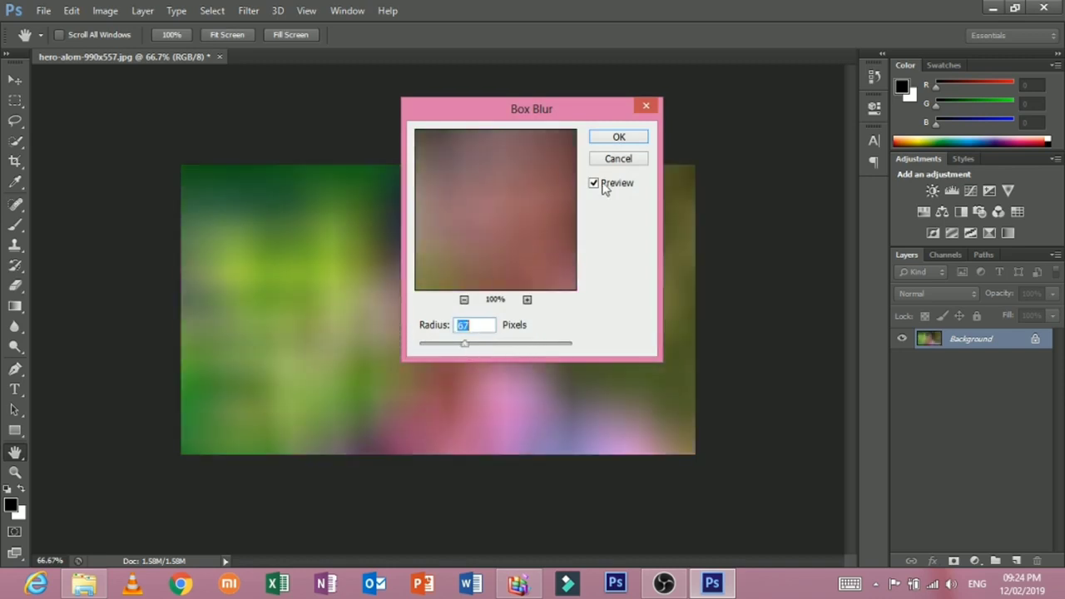
click(616, 158)
click(249, 10)
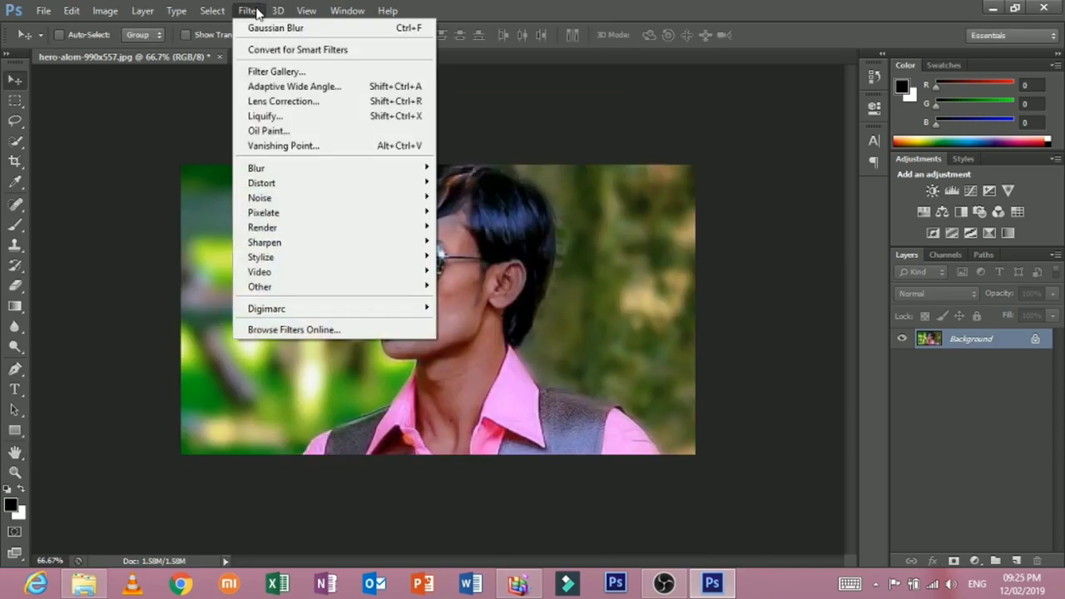
Apply the Reticulation sketch filter, then paint colour back onto the face, hair, neck and pink shirt
click(276, 72)
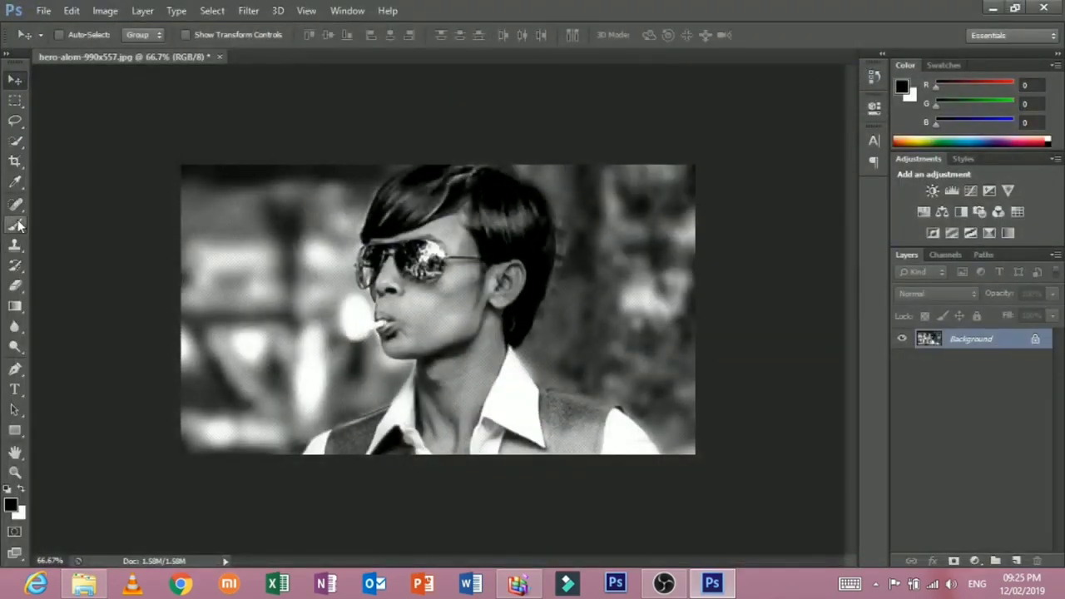
click(15, 266)
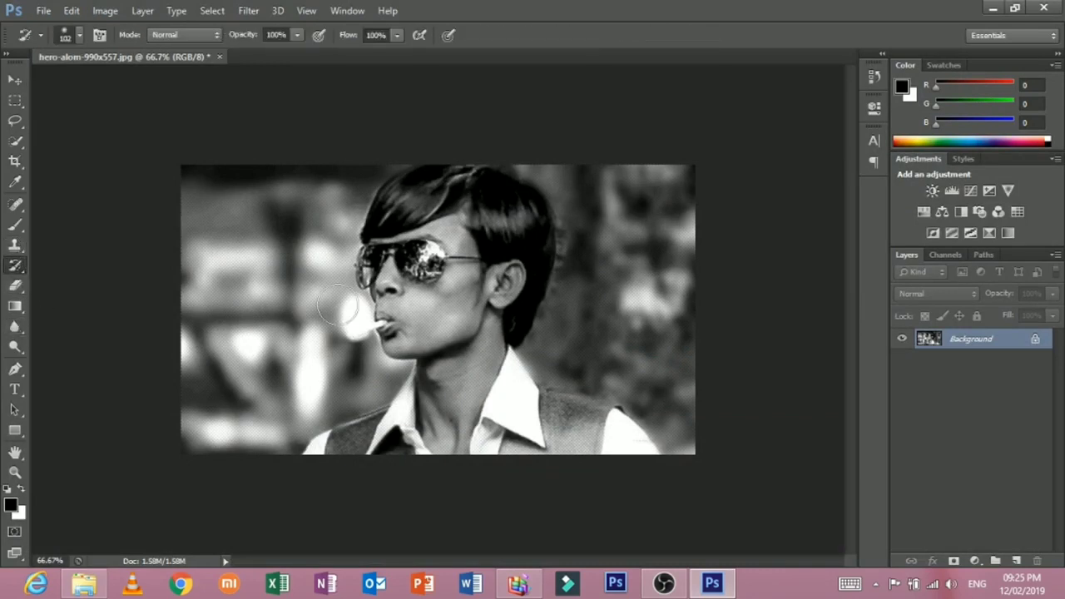
mouse_move(449, 308)
mouse_down()
mouse_move(494, 285)
mouse_move(440, 297)
mouse_move(504, 278)
mouse_up()
mouse_move(462, 225)
mouse_down()
mouse_move(375, 221)
mouse_move(482, 179)
mouse_move(524, 183)
mouse_up()
mouse_move(388, 320)
mouse_down()
mouse_move(400, 300)
mouse_move(432, 366)
mouse_move(387, 433)
mouse_up()
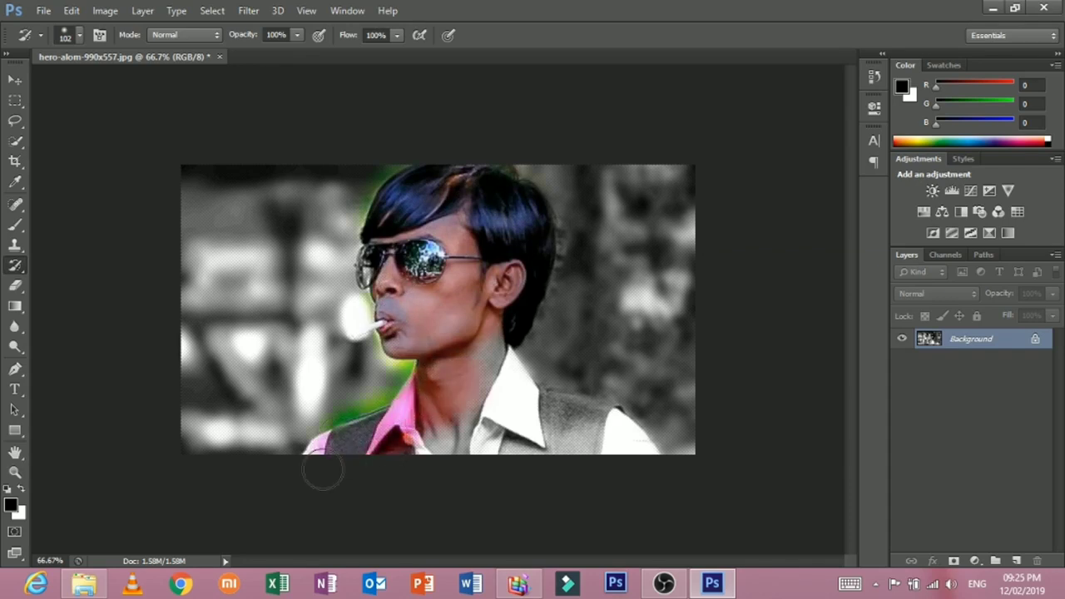
mouse_move(321, 469)
mouse_down()
mouse_move(466, 391)
mouse_move(542, 457)
mouse_move(637, 429)
mouse_move(657, 445)
mouse_up()
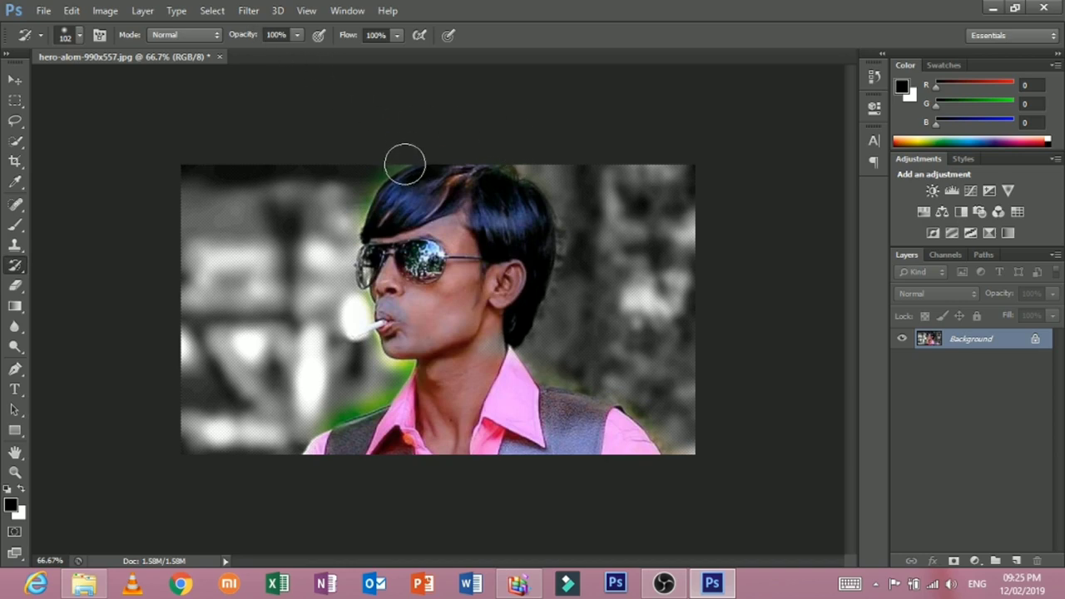
Desaturate the photo, then step back in History to the unfiltered original photo
key(ctrl+shift+u)
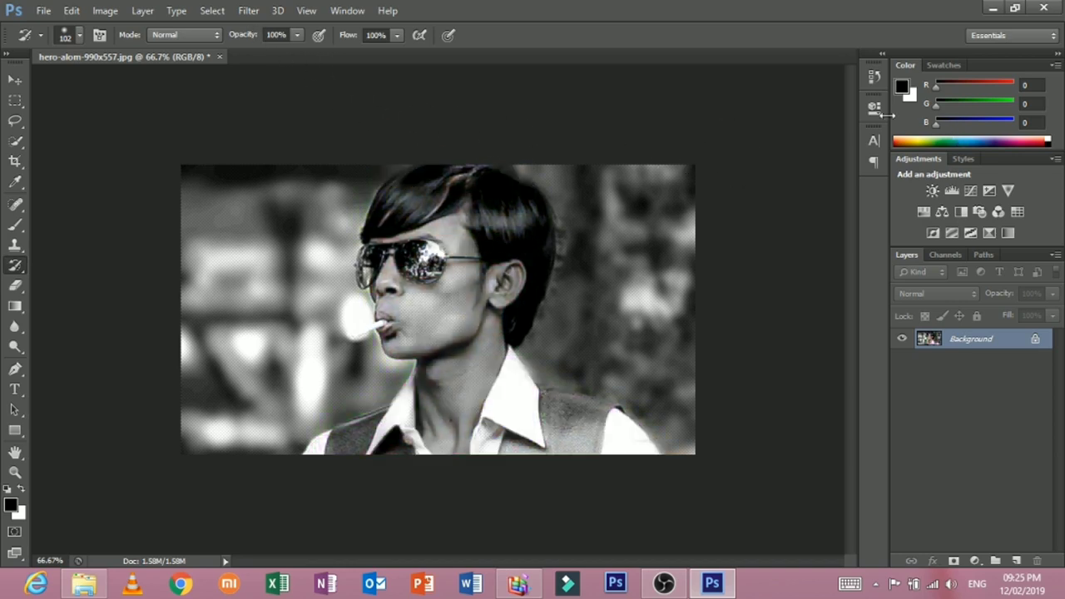
click(875, 141)
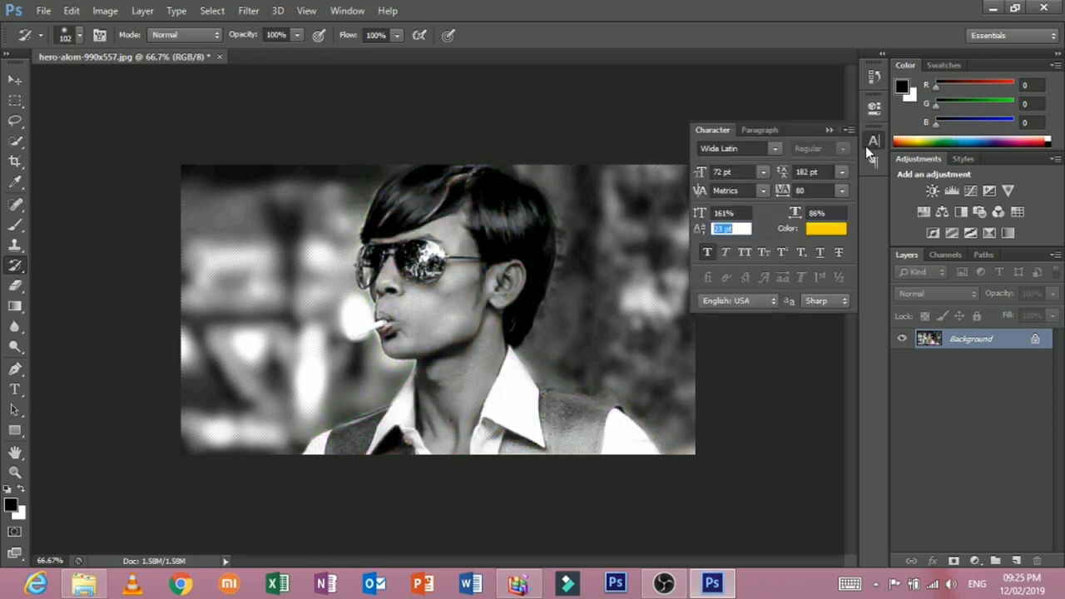
click(871, 77)
click(759, 107)
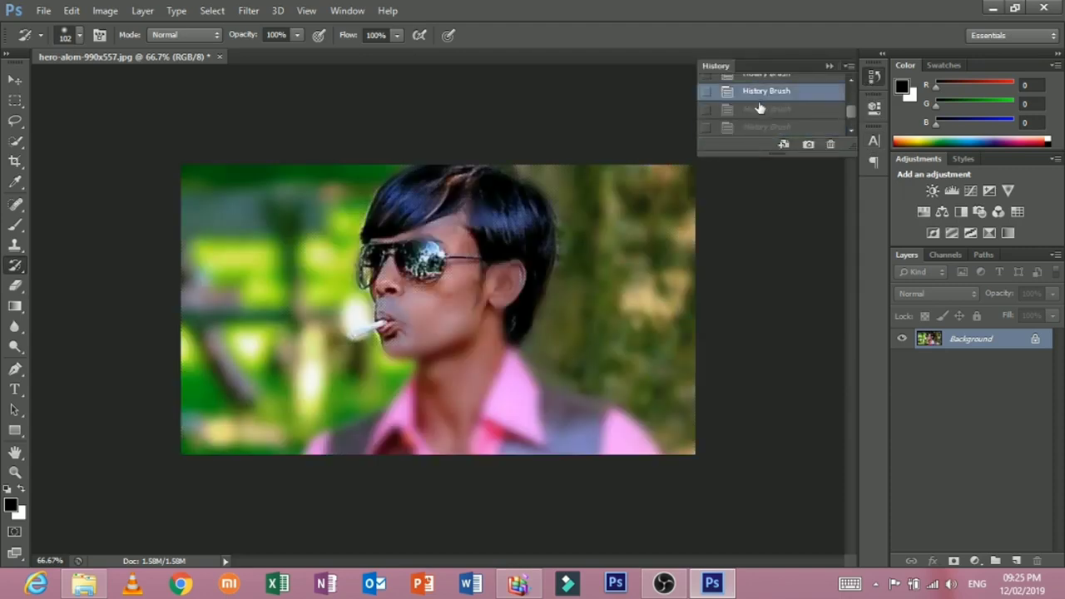
scroll(763, 94, up, 2)
click(763, 94)
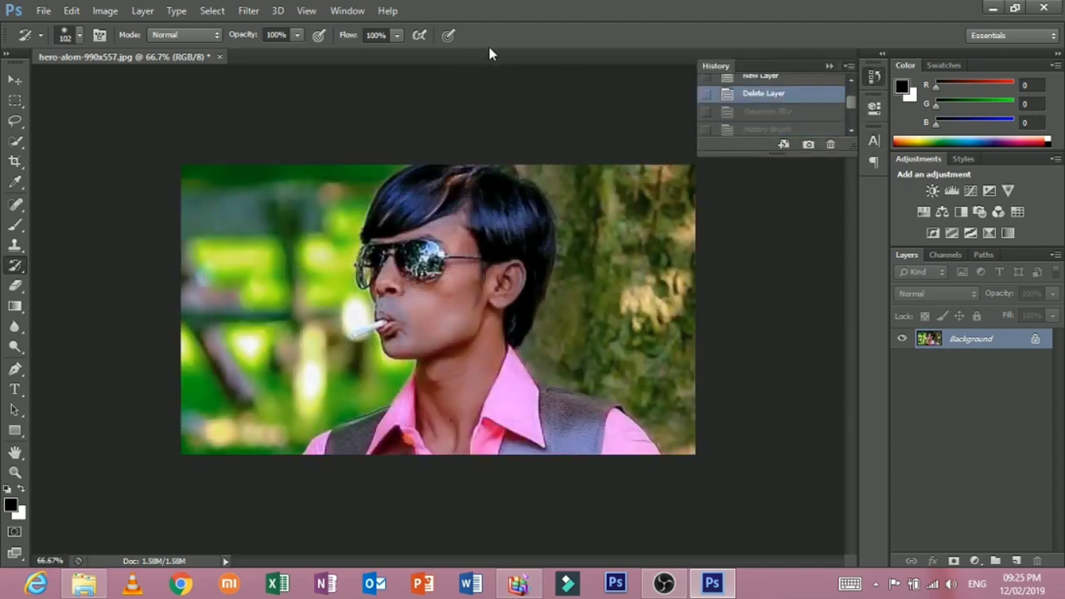
Apply a Pinch distortion at amount 100 and paint unpinched hair and sunglasses back
click(249, 11)
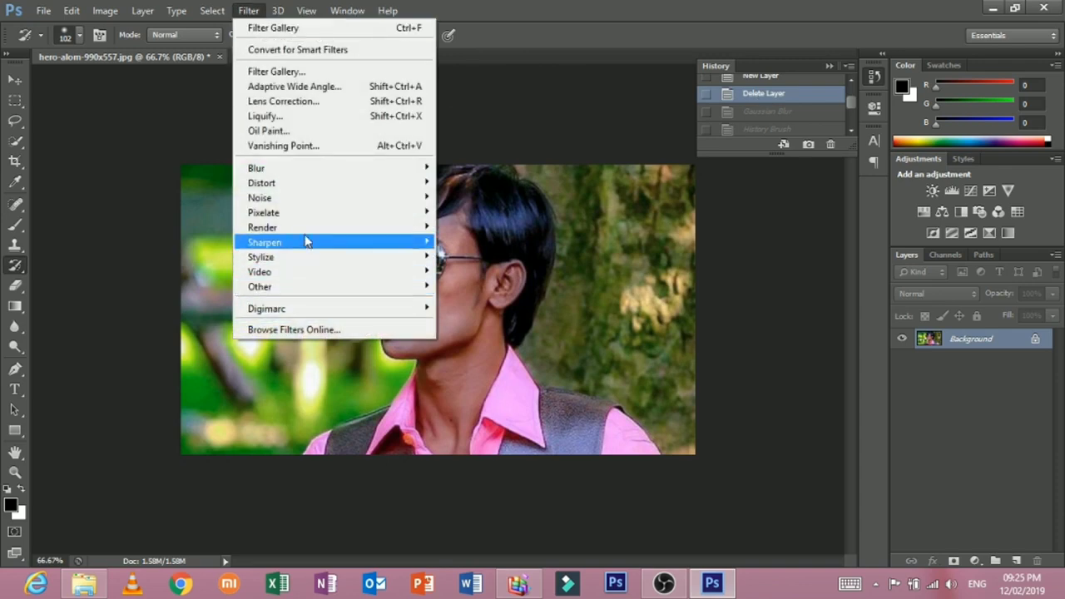
mouse_move(260, 197)
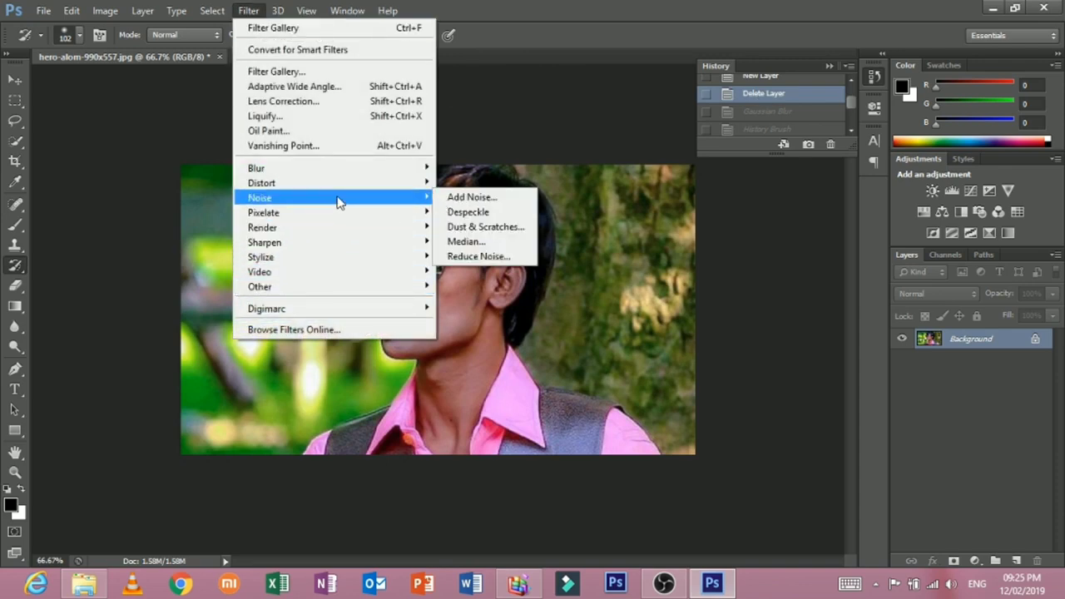
click(475, 198)
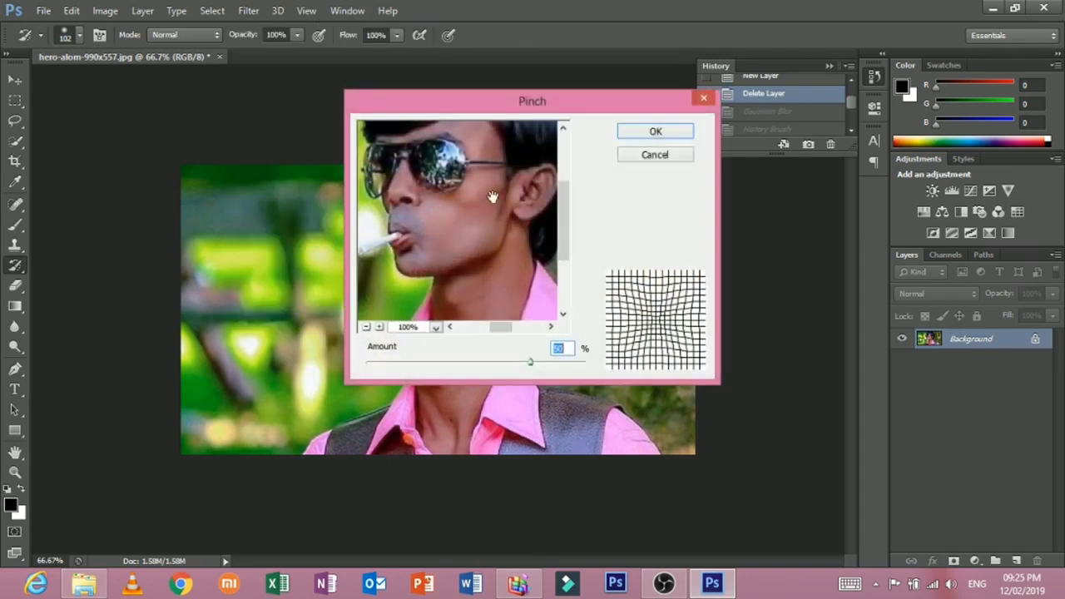
mouse_move(454, 365)
mouse_down()
mouse_move(430, 361)
mouse_move(650, 363)
mouse_up()
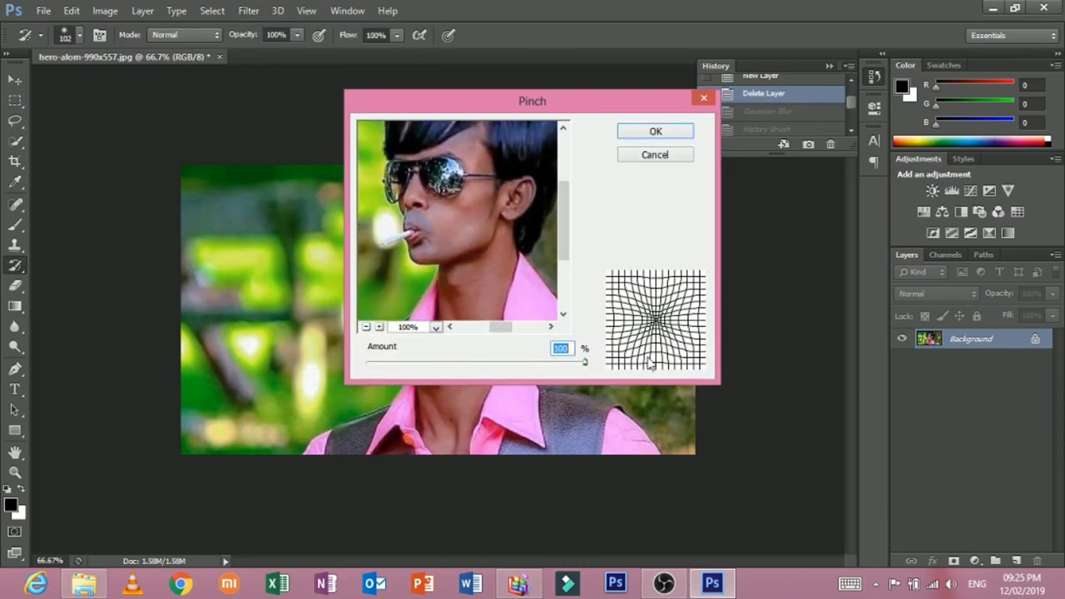
click(446, 206)
click(649, 132)
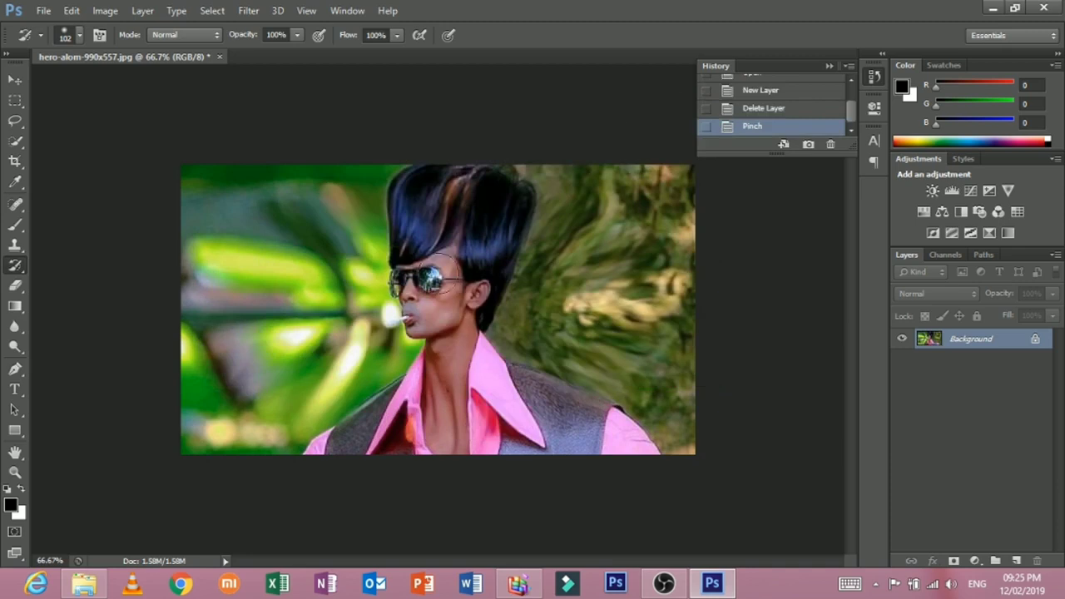
mouse_move(442, 270)
mouse_down()
mouse_move(475, 203)
mouse_move(552, 225)
mouse_move(542, 325)
mouse_move(405, 268)
mouse_up()
Undo the restoring strokes and return to the unfiltered original photo in History
key(ctrl+z)
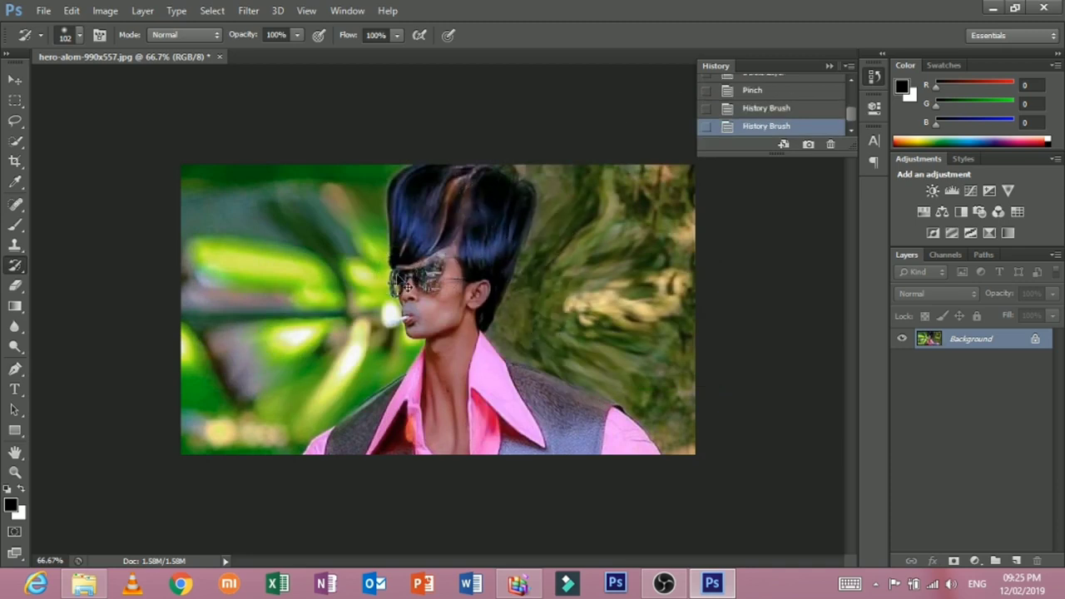
key(ctrl+z)
key(ctrl+z)
click(785, 94)
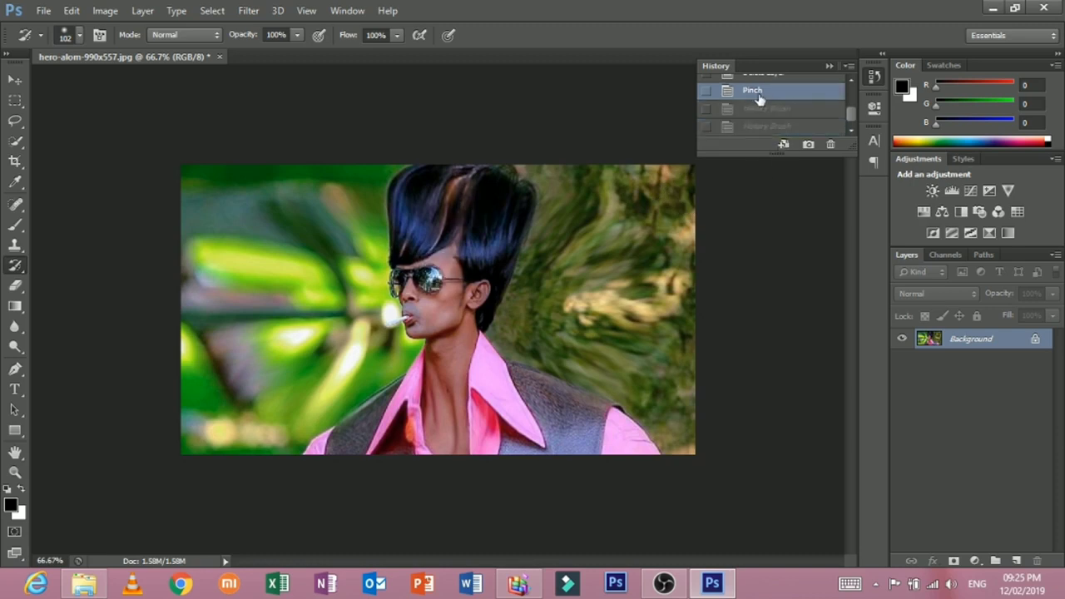
scroll(759, 102, up, 1)
click(761, 94)
Preview a full-strength Pinch on the whole image at 50% zoom, then cancel it
click(505, 123)
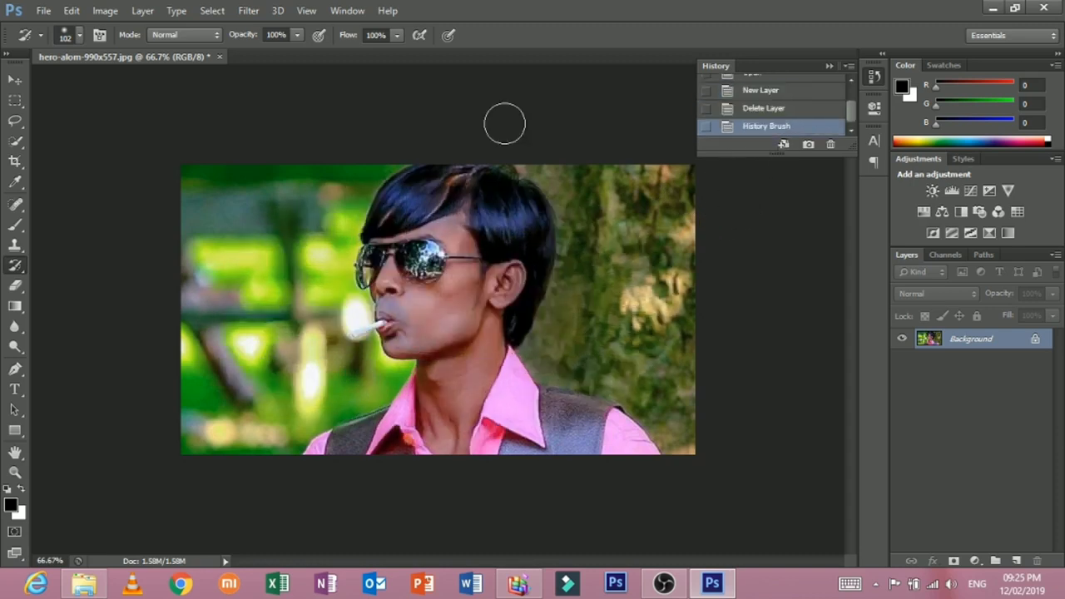
click(247, 12)
mouse_move(262, 183)
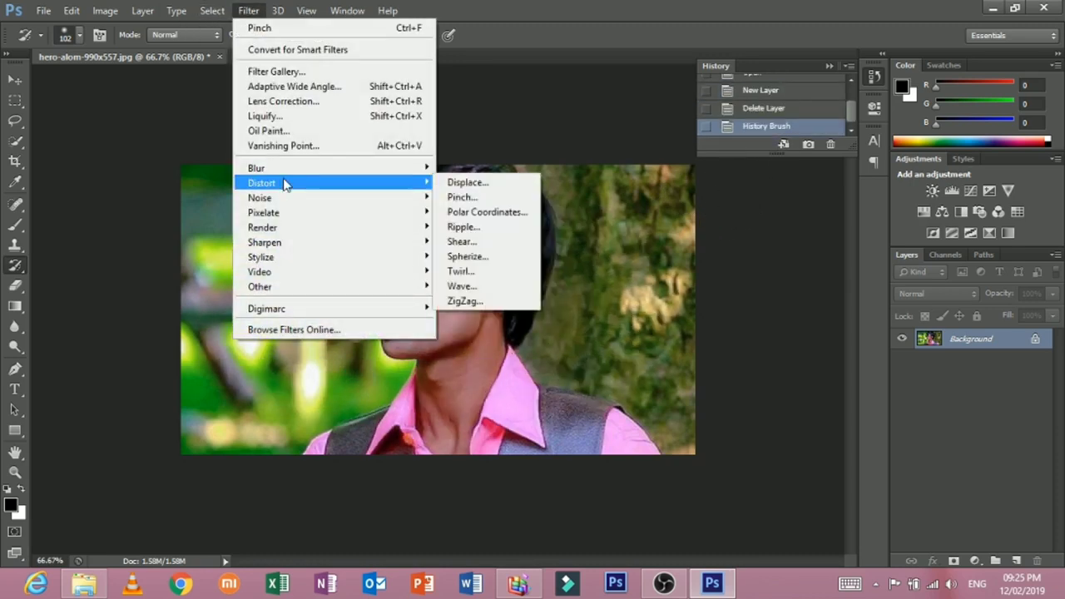
click(464, 197)
drag(468, 256, 490, 216)
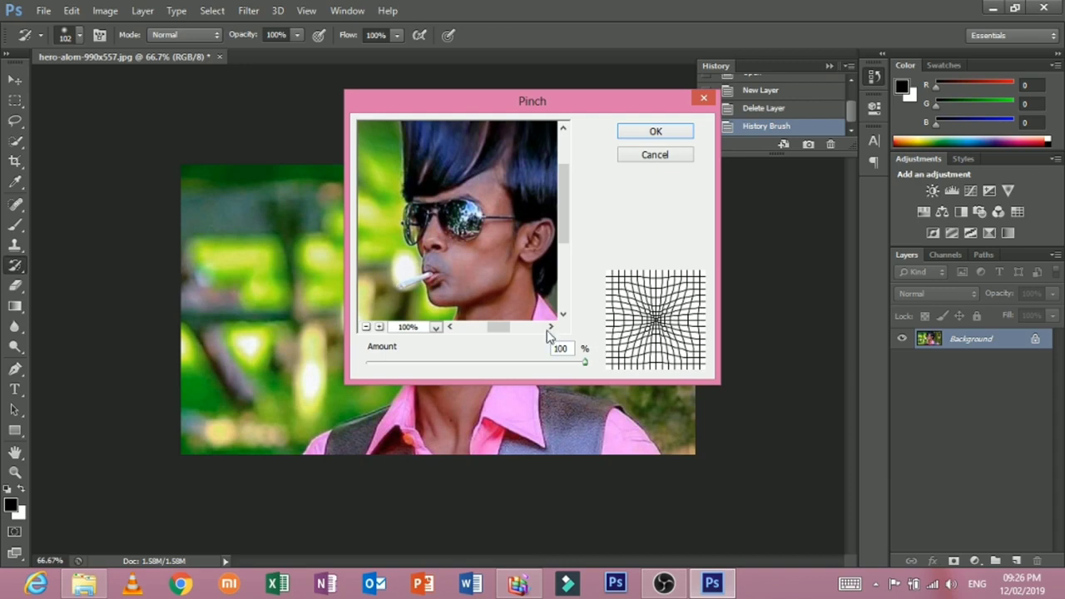
click(434, 327)
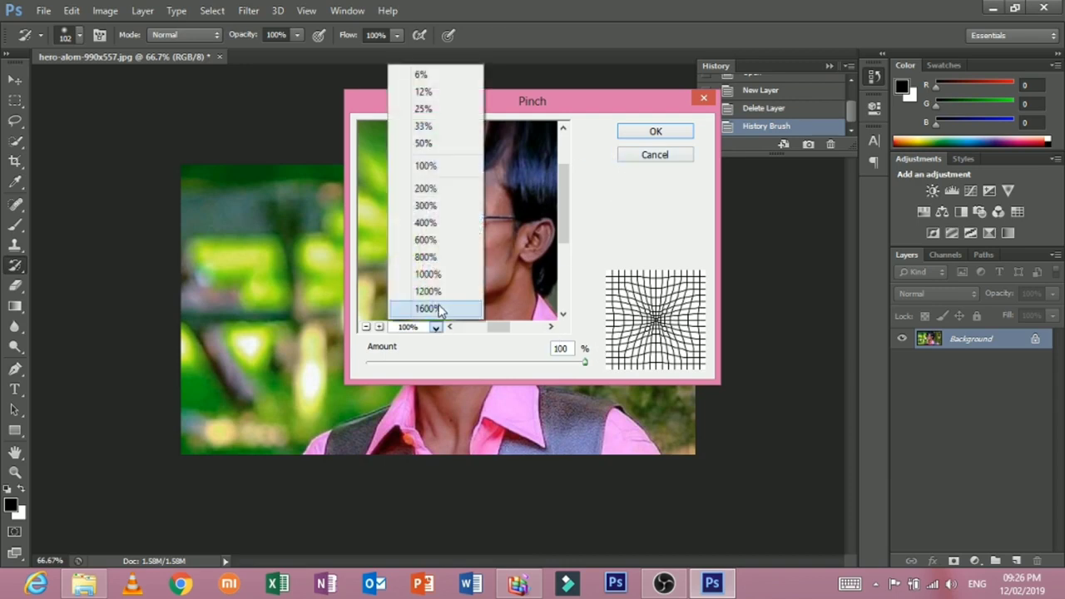
click(444, 147)
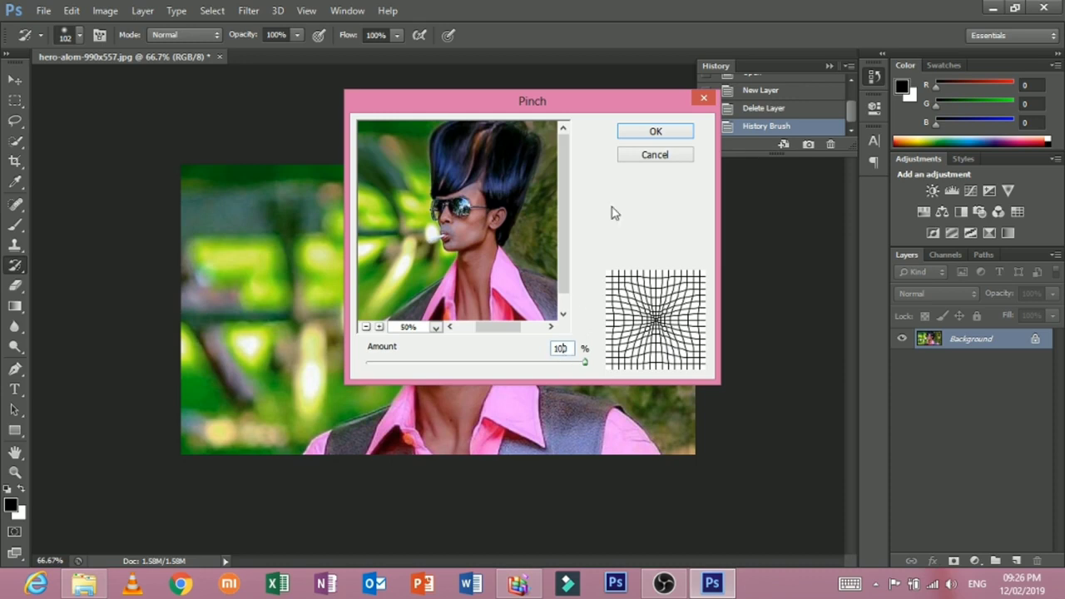
click(654, 155)
click(249, 10)
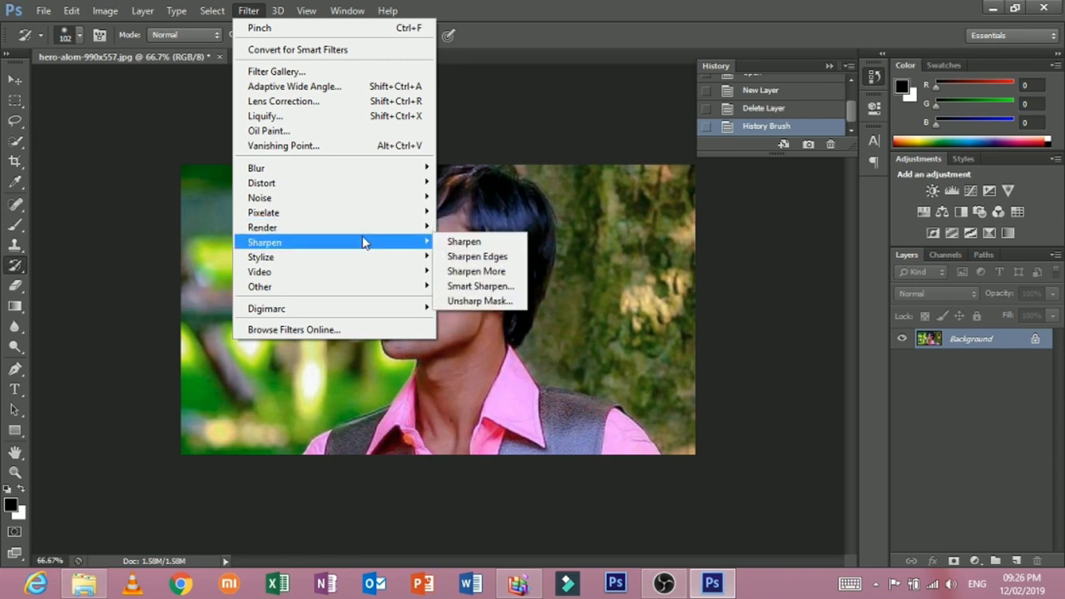
Apply Sharpen to the photo and paint the earlier look back over the hair and ear
click(464, 241)
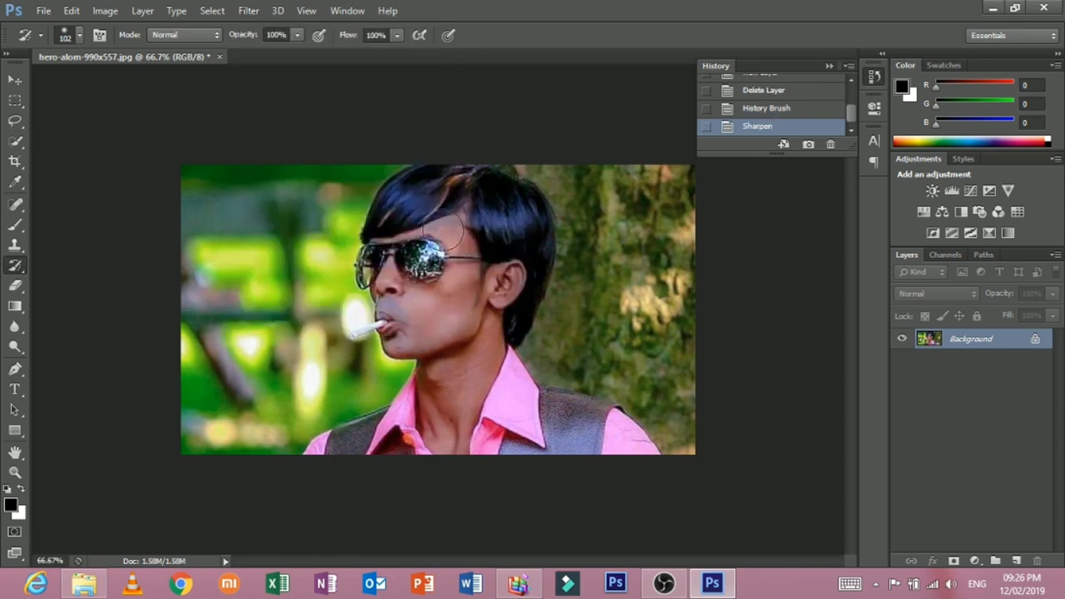
mouse_move(376, 242)
mouse_down()
mouse_move(497, 286)
mouse_move(567, 287)
mouse_up()
click(248, 10)
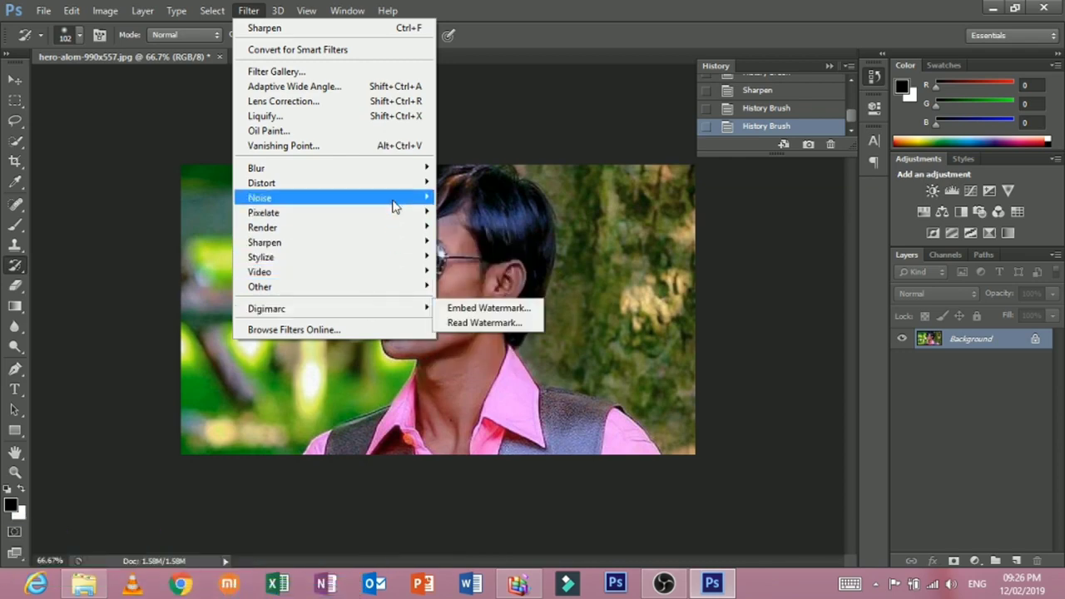
mouse_move(332, 197)
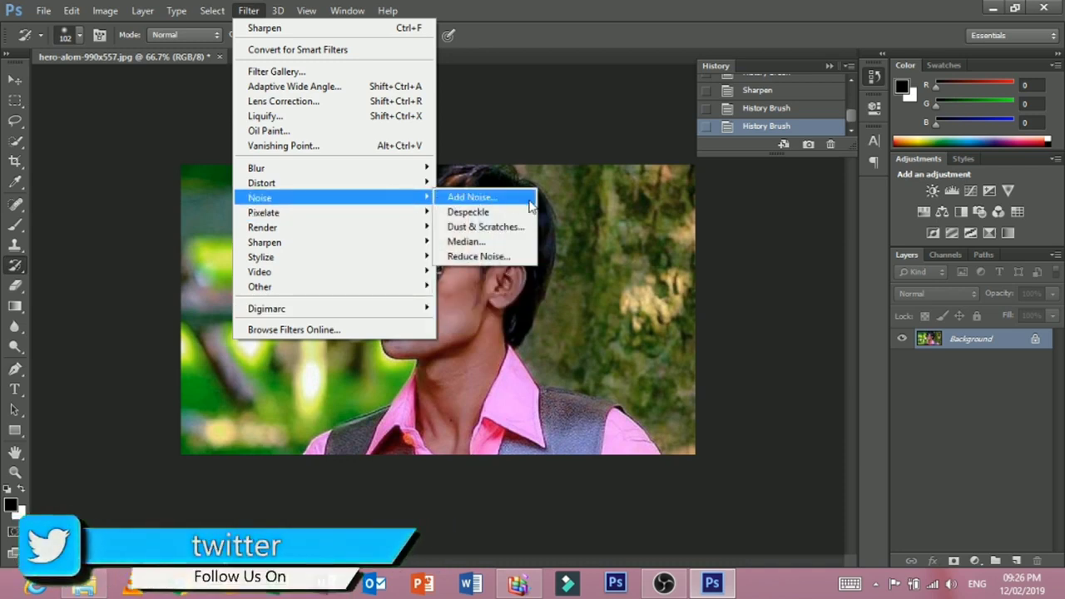
Dismiss the noise filter choices and collapse the History panel
click(853, 207)
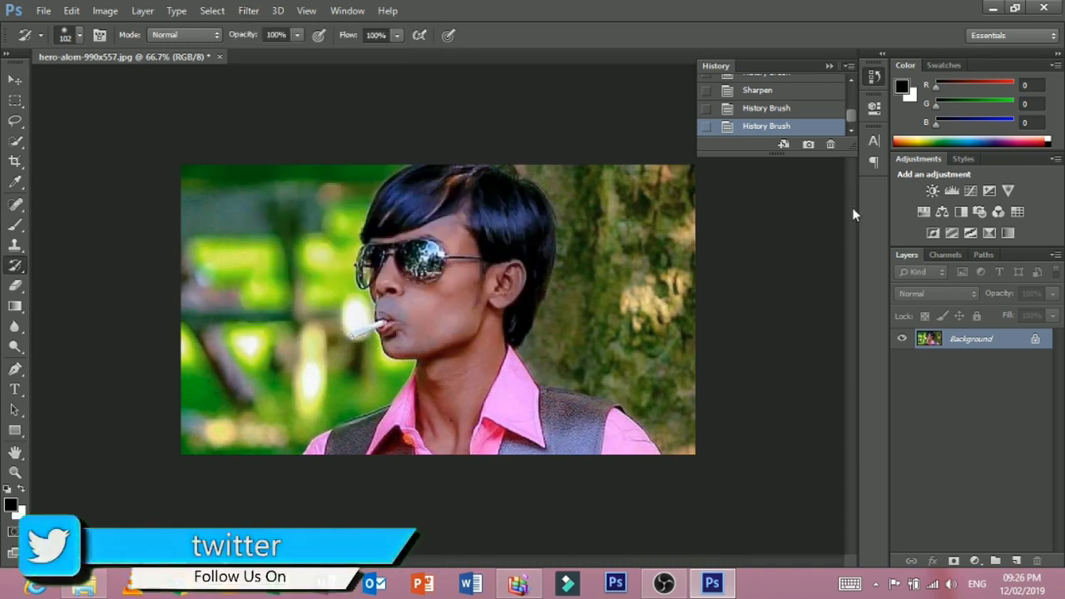
click(871, 81)
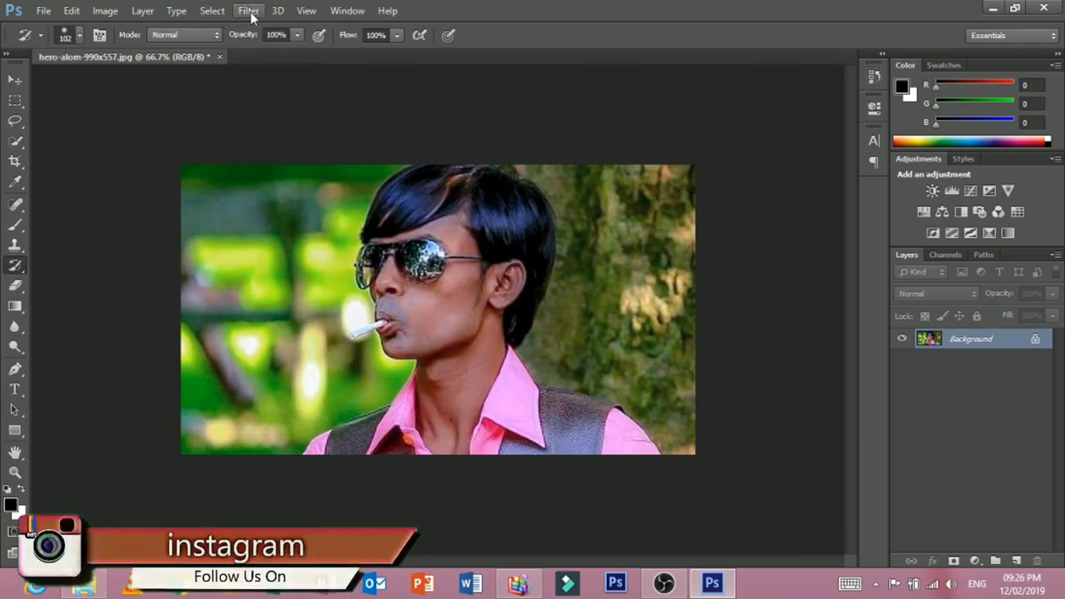